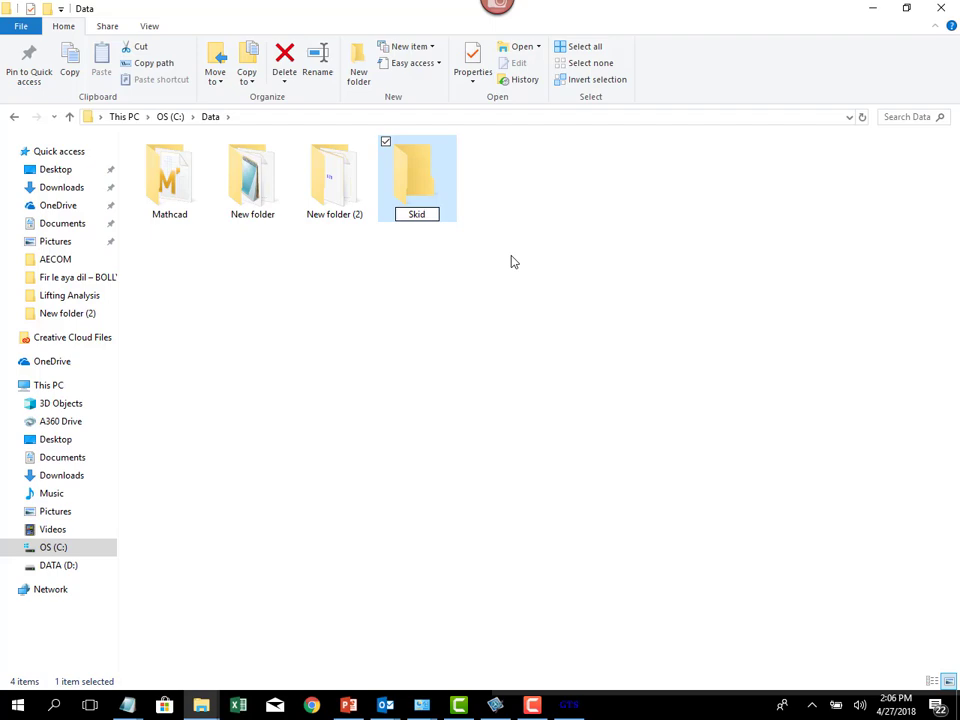
# Open the Skid folder, then set the GT STRUDL working directory to C:\Data\Skid and start a new model in GT Menu.
pyautogui.doubleClick(450, 203)
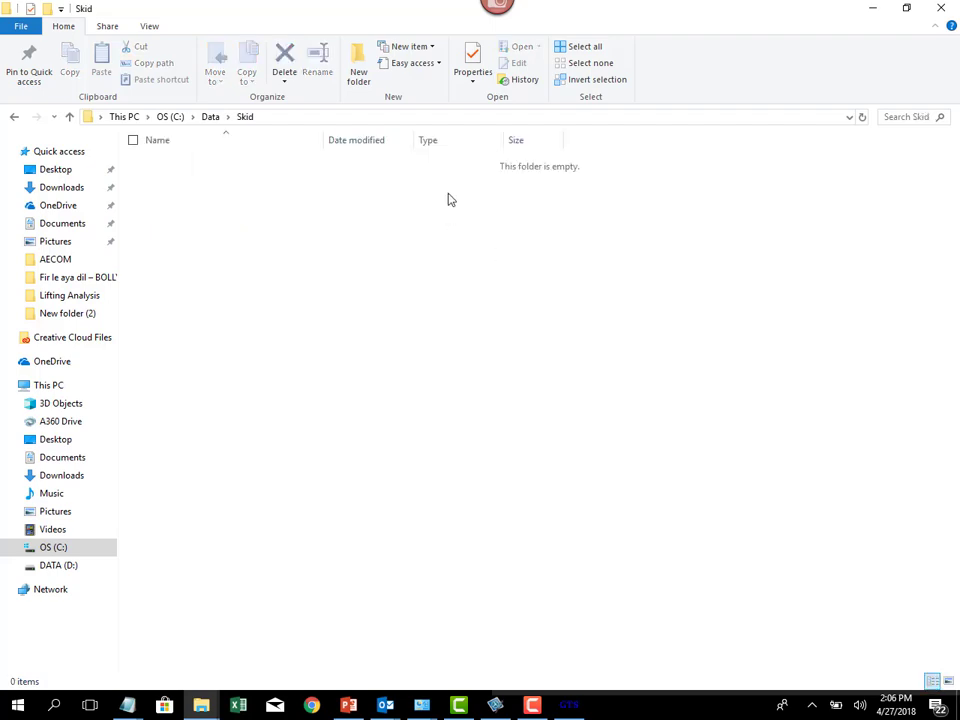
pyautogui.click(602, 379)
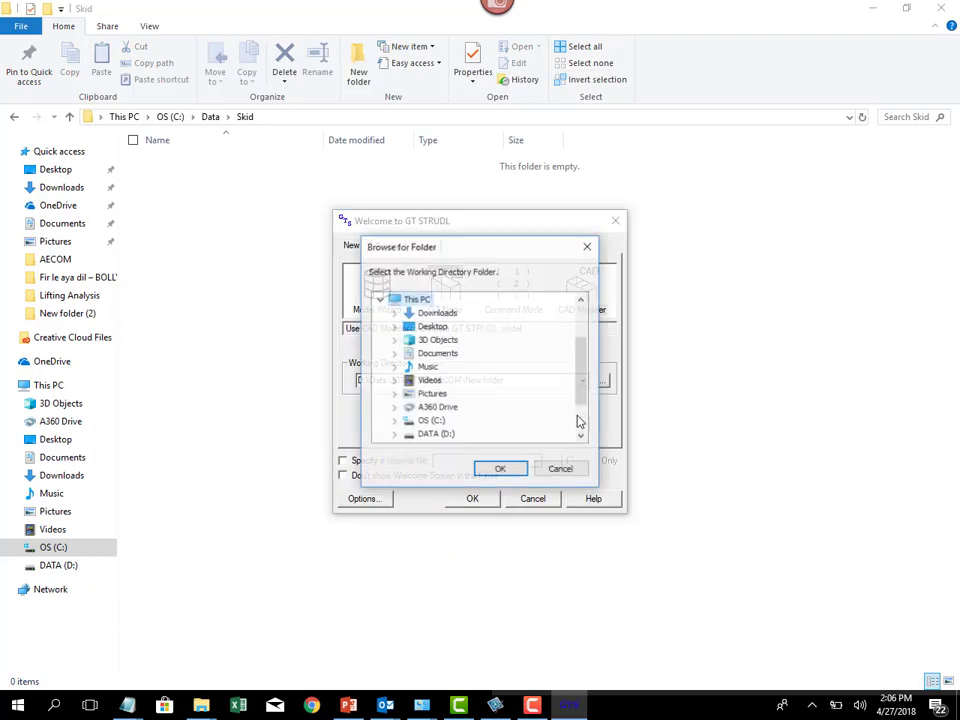
pyautogui.click(396, 422)
pyautogui.doubleClick(438, 407)
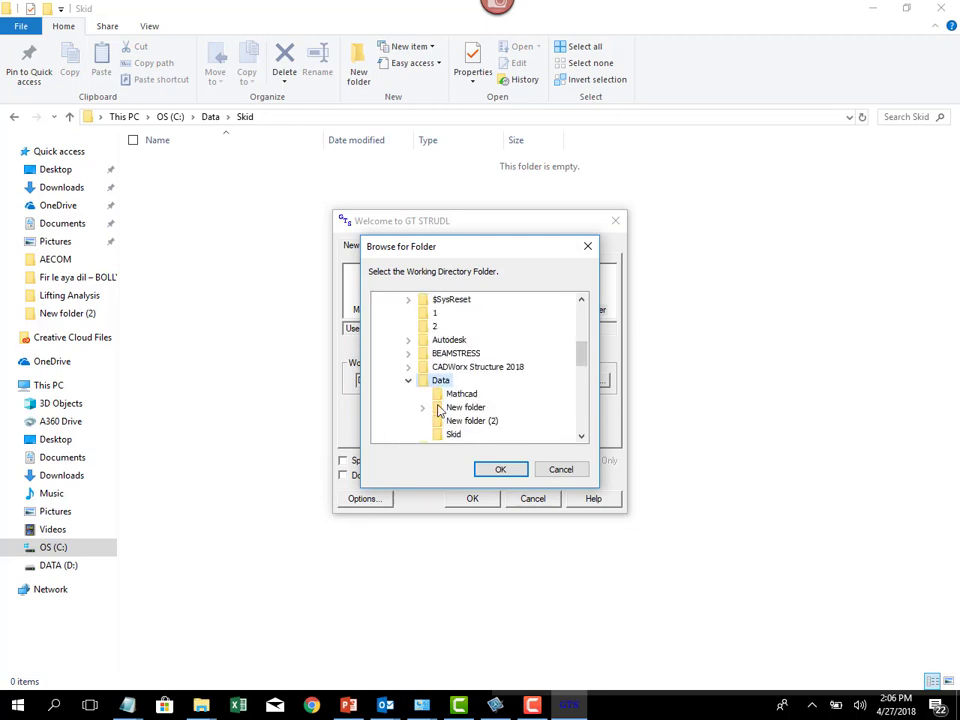
pyautogui.scroll(-3, 445, 405)
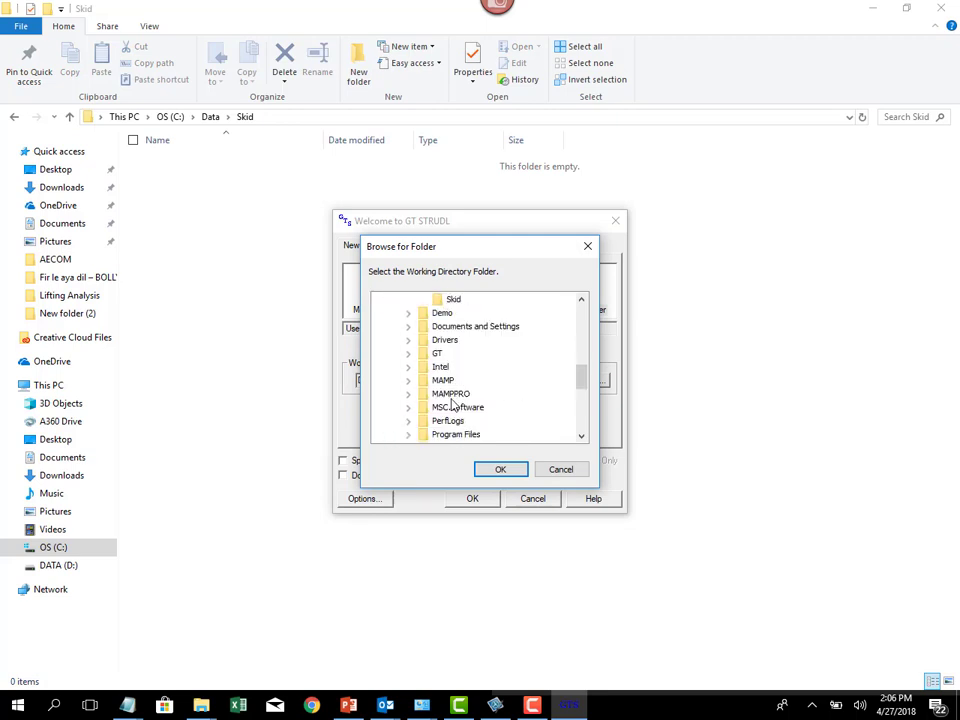
pyautogui.click(452, 300)
pyautogui.click(500, 469)
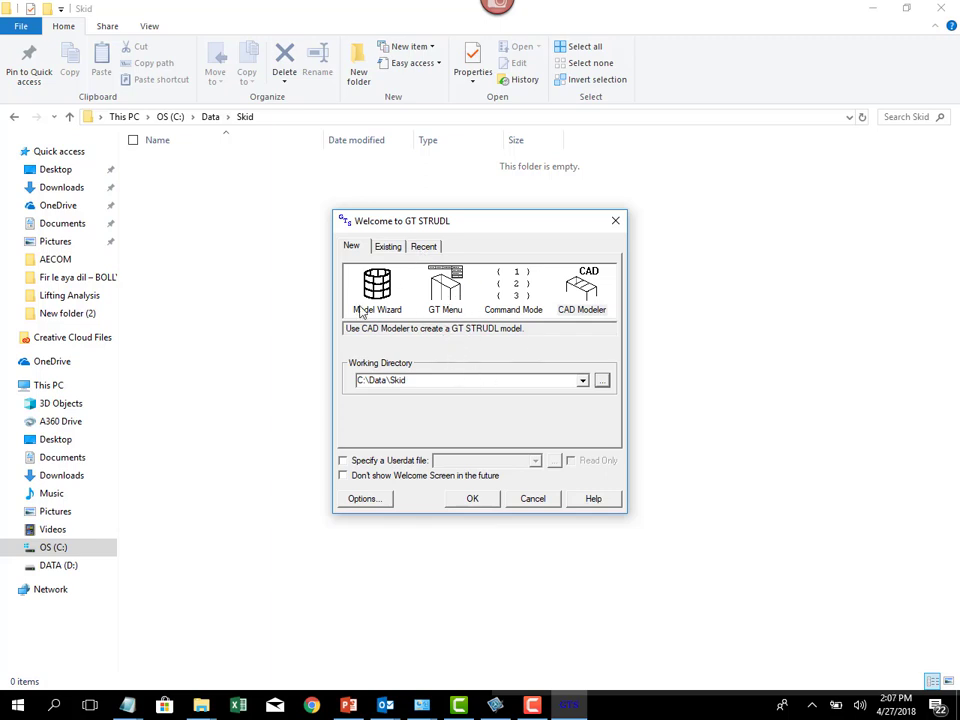
pyautogui.doubleClick(446, 310)
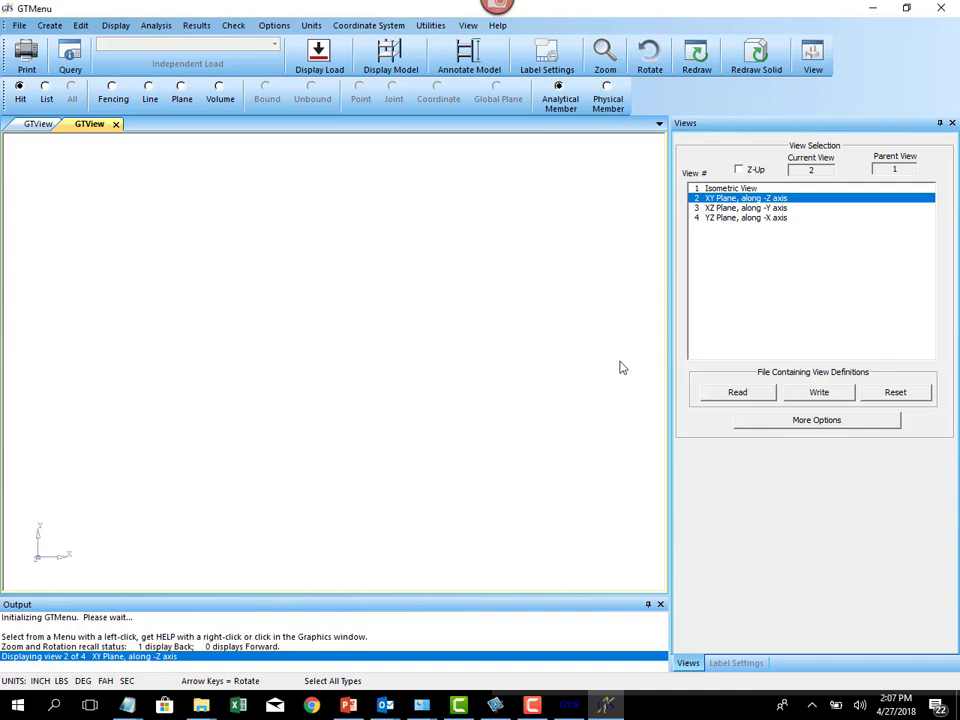
pyautogui.moveTo(667, 382)
pyautogui.mouseDown()
pyautogui.moveTo(720, 377)
pyautogui.moveTo(671, 381)
pyautogui.mouseUp()
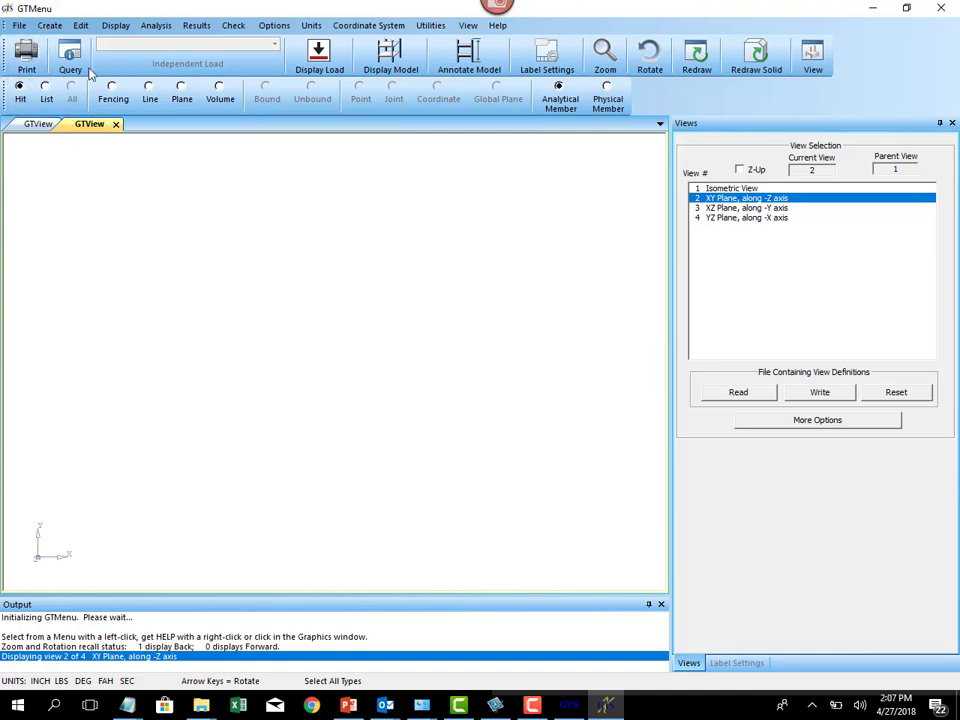
pyautogui.click(467, 25)
pyautogui.moveTo(430, 25)
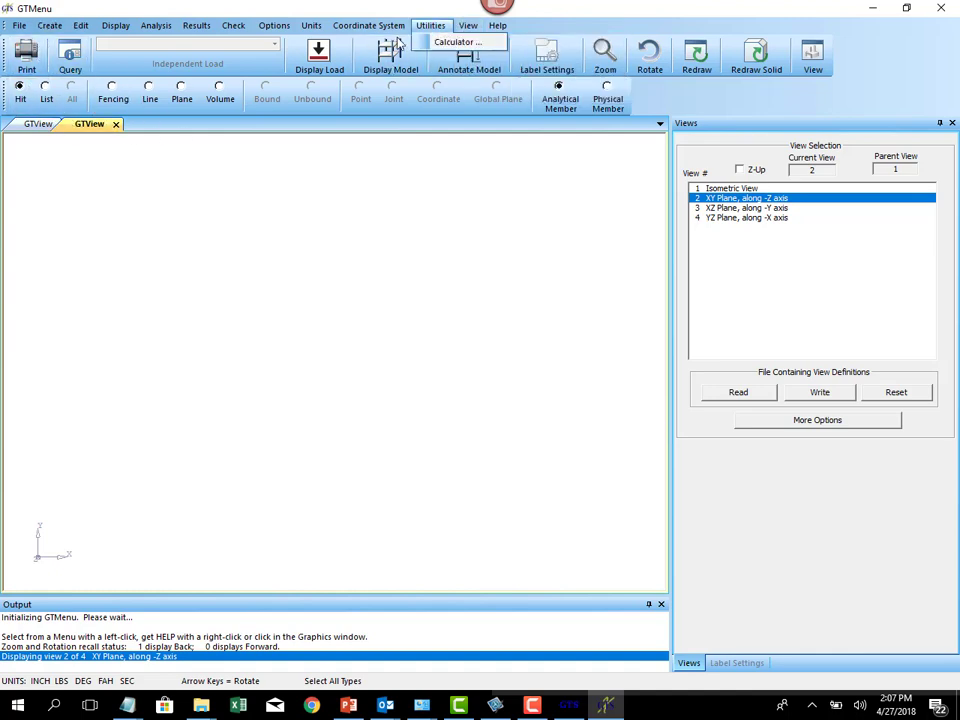
pyautogui.moveTo(467, 25)
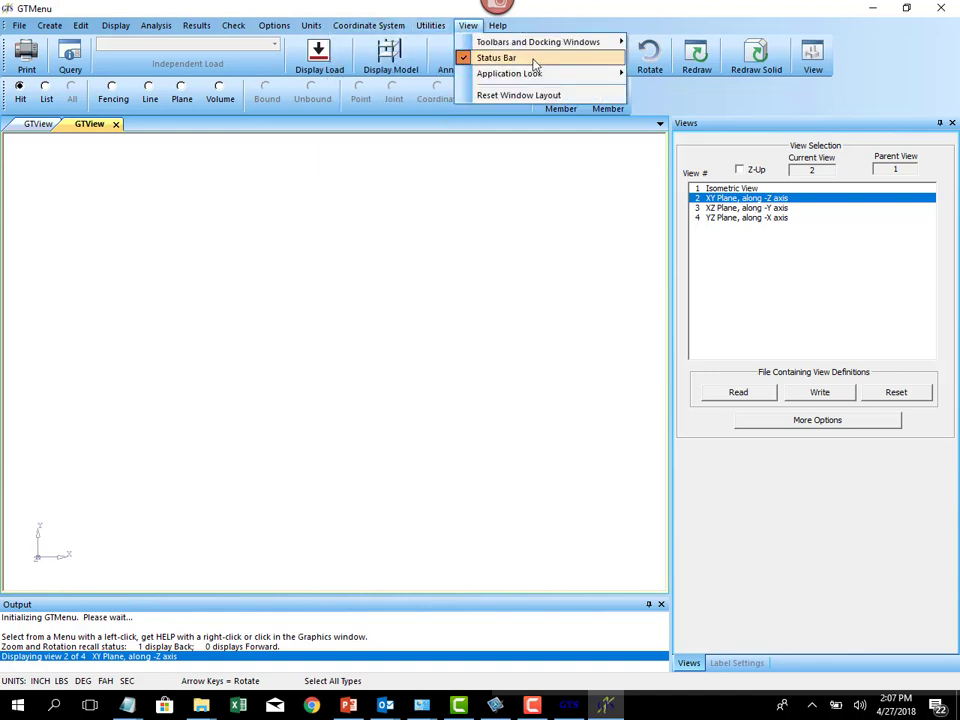
pyautogui.moveTo(555, 80)
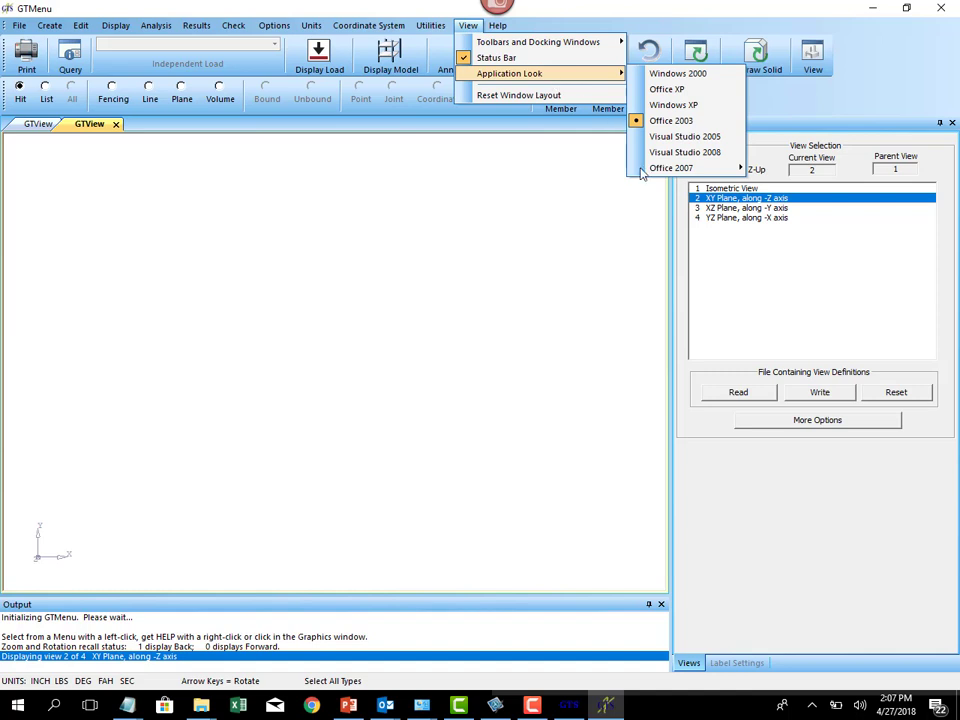
pyautogui.click(54, 3)
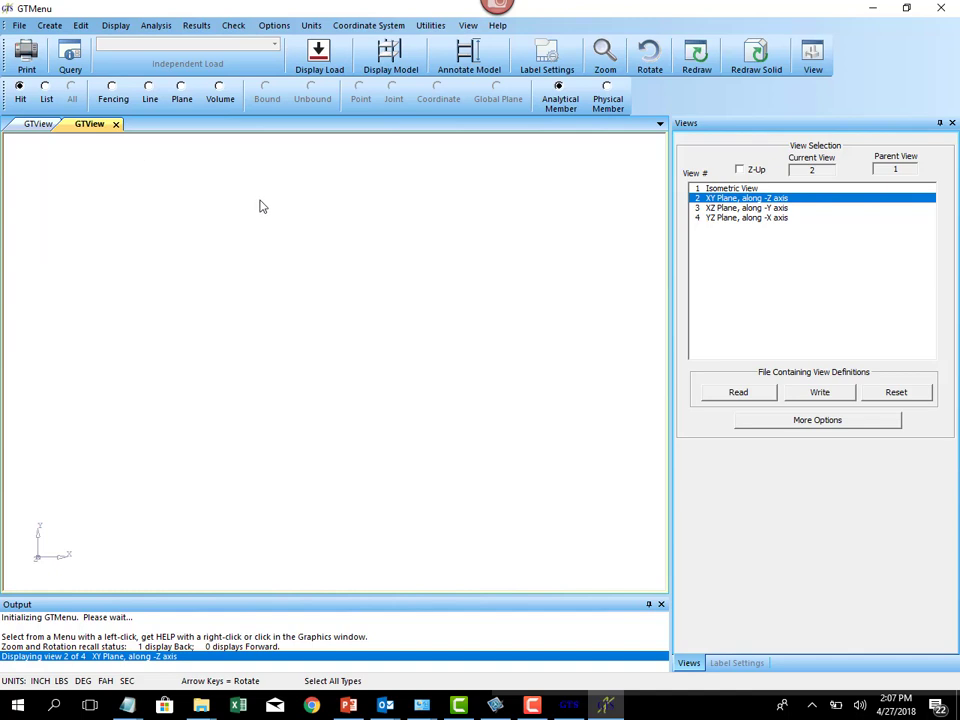
pyautogui.click(28, 28)
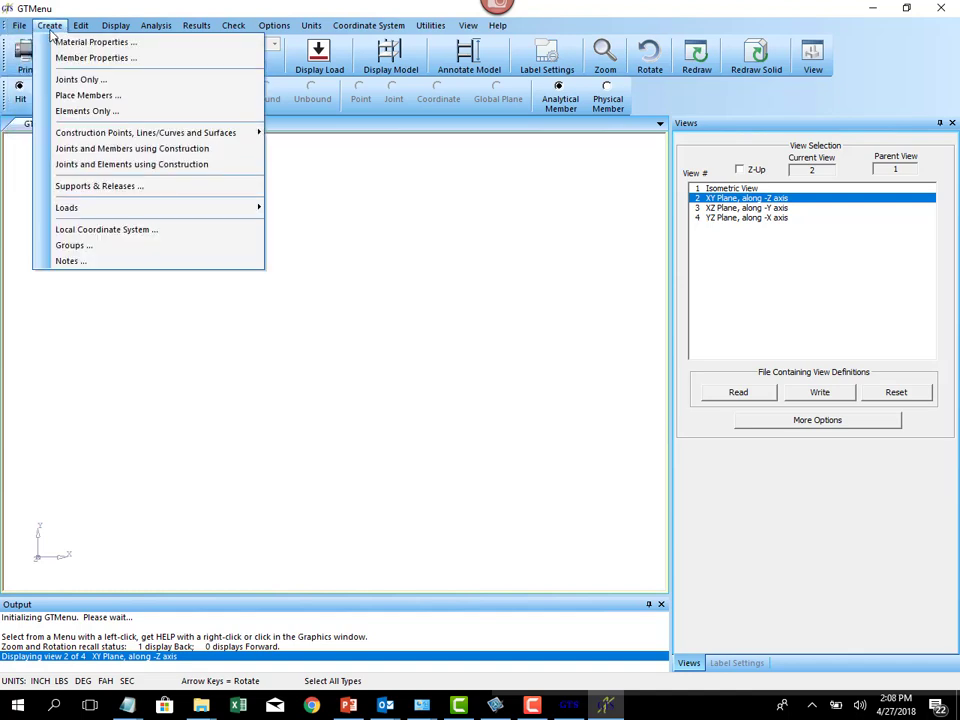
pyautogui.click(111, 38)
pyautogui.click(110, 31)
pyautogui.moveTo(29, 33)
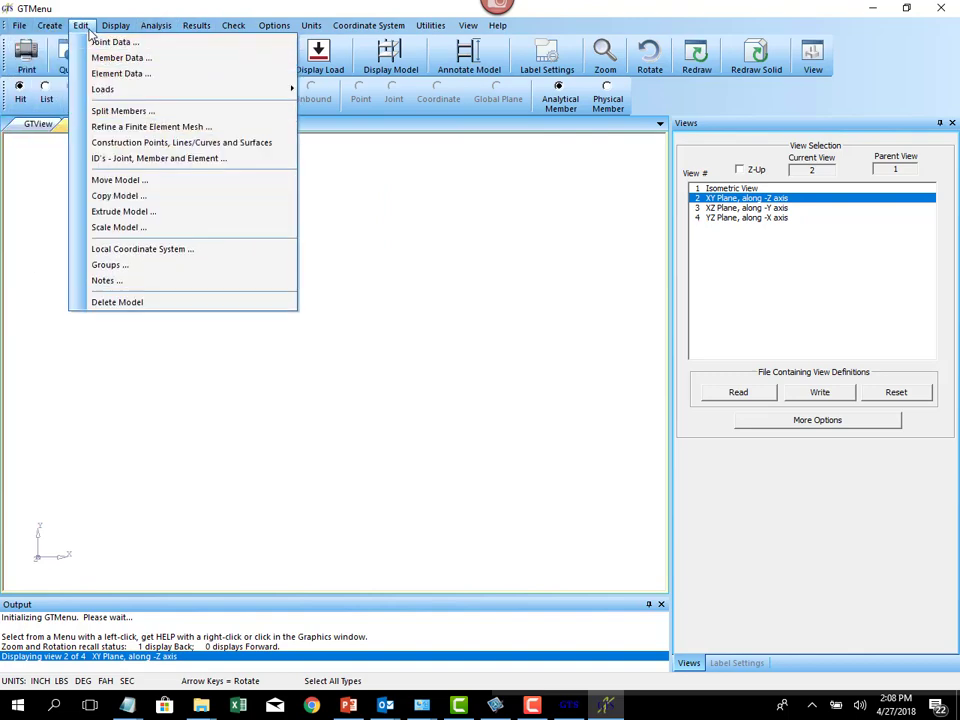
pyautogui.moveTo(115, 26)
pyautogui.moveTo(80, 25)
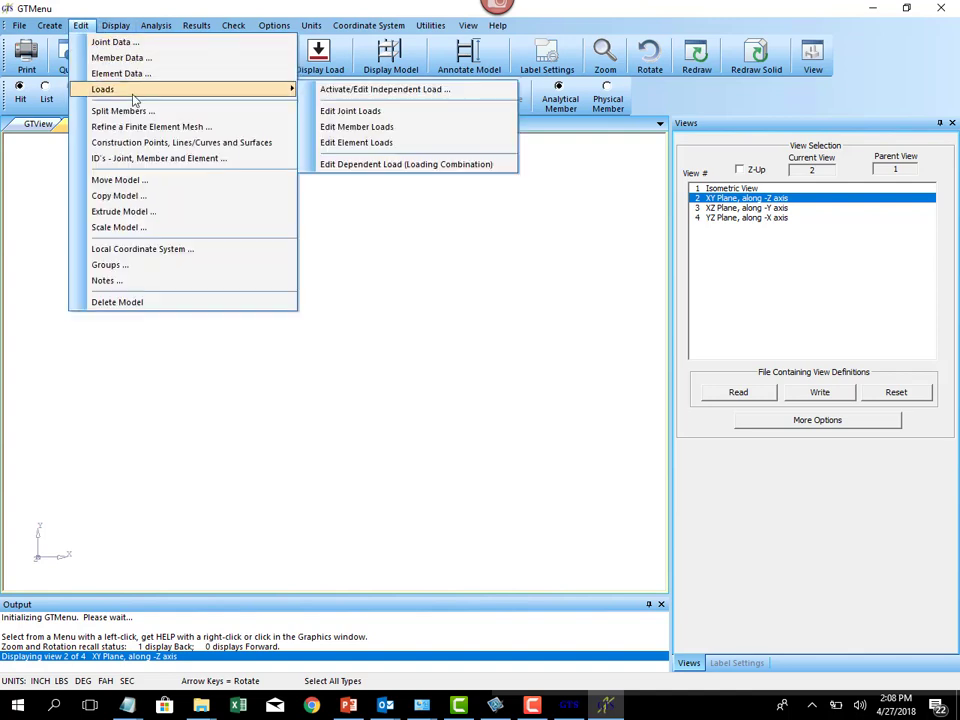
pyautogui.moveTo(155, 26)
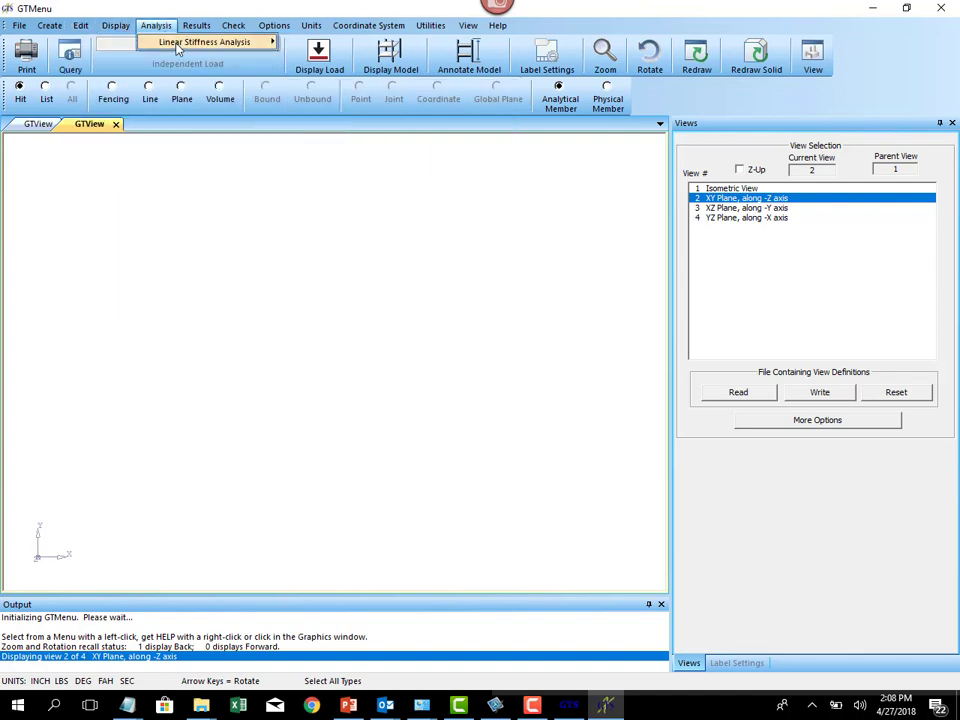
pyautogui.moveTo(178, 49)
pyautogui.moveTo(196, 26)
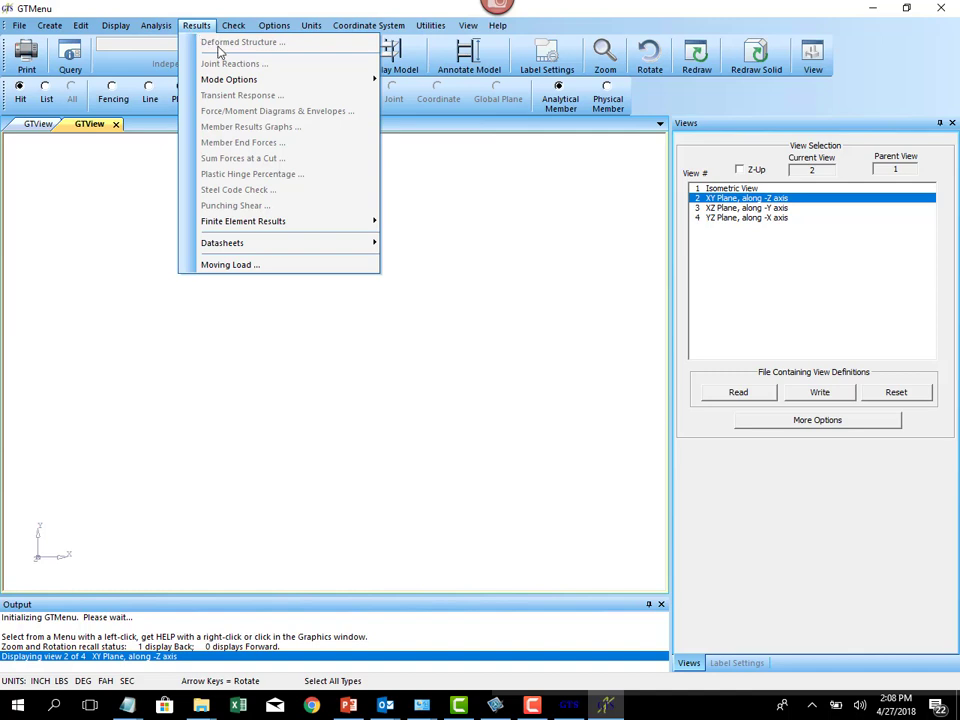
pyautogui.click(302, 10)
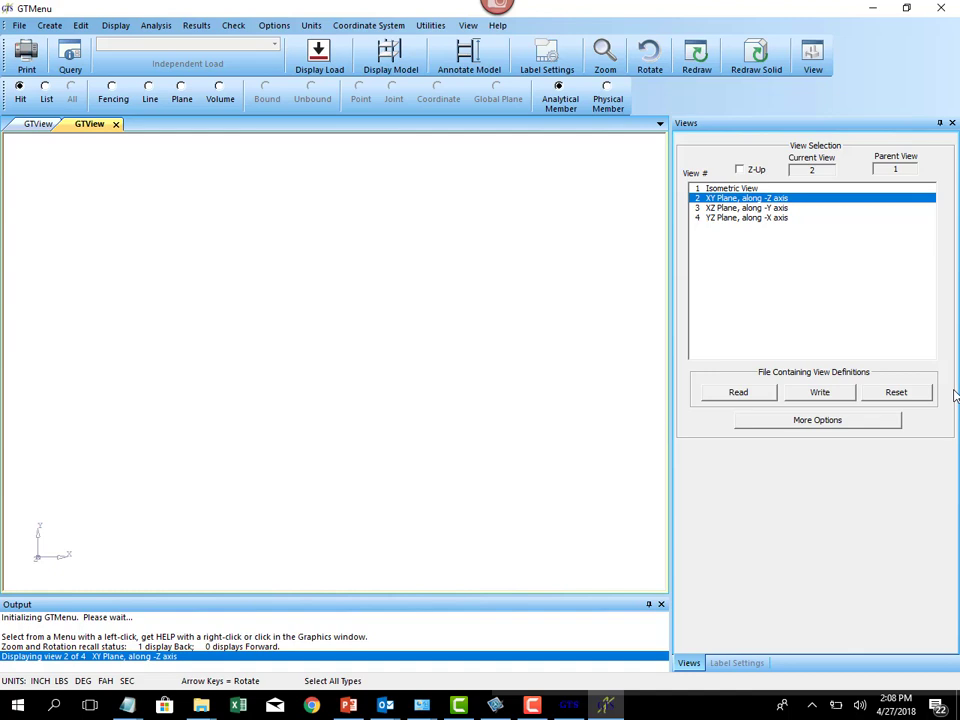
# Create a construction point at the origin (0, 0, 0) by entering its coordinates.
pyautogui.click(79, 27)
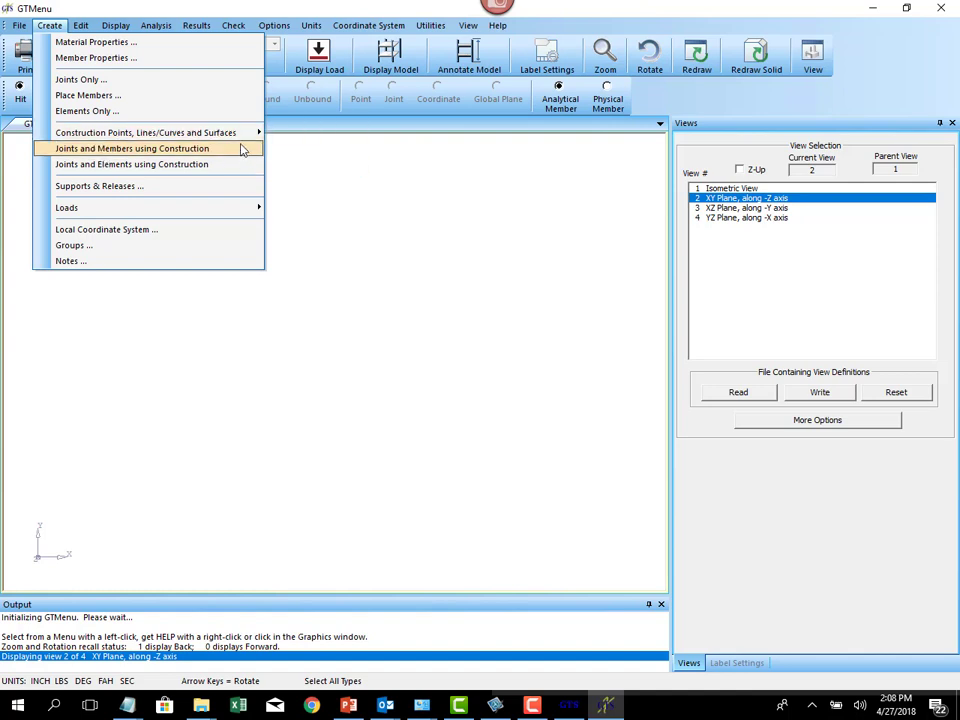
pyautogui.moveTo(236, 133)
pyautogui.click(306, 136)
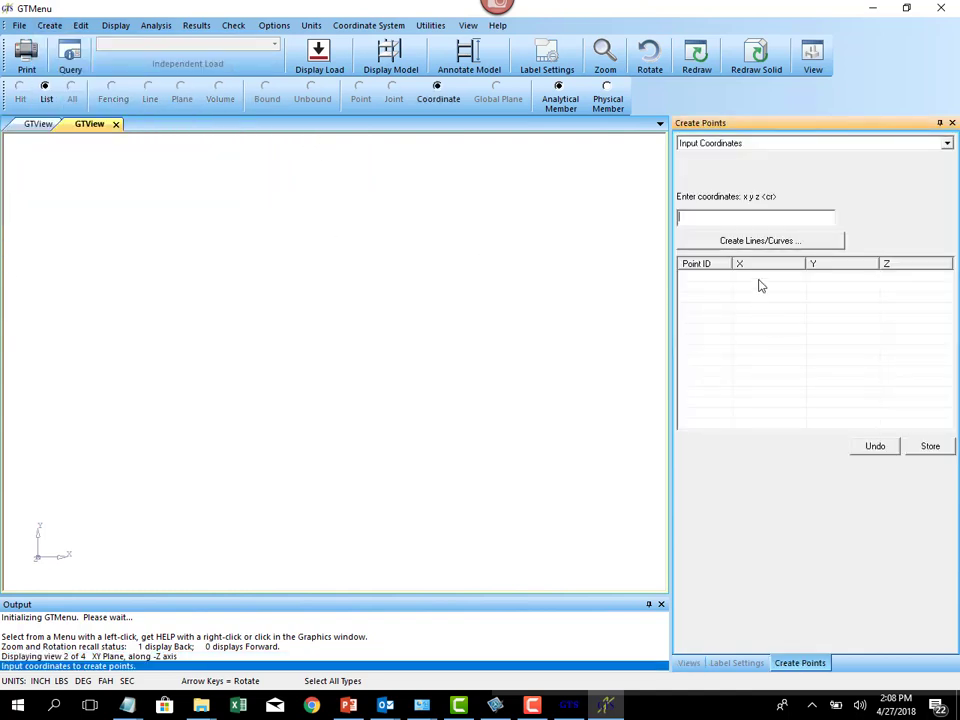
pyautogui.write('0')
pyautogui.press('Return')
# Set the active length unit to meters and the force unit to kilonewtons.
pyautogui.click(307, 28)
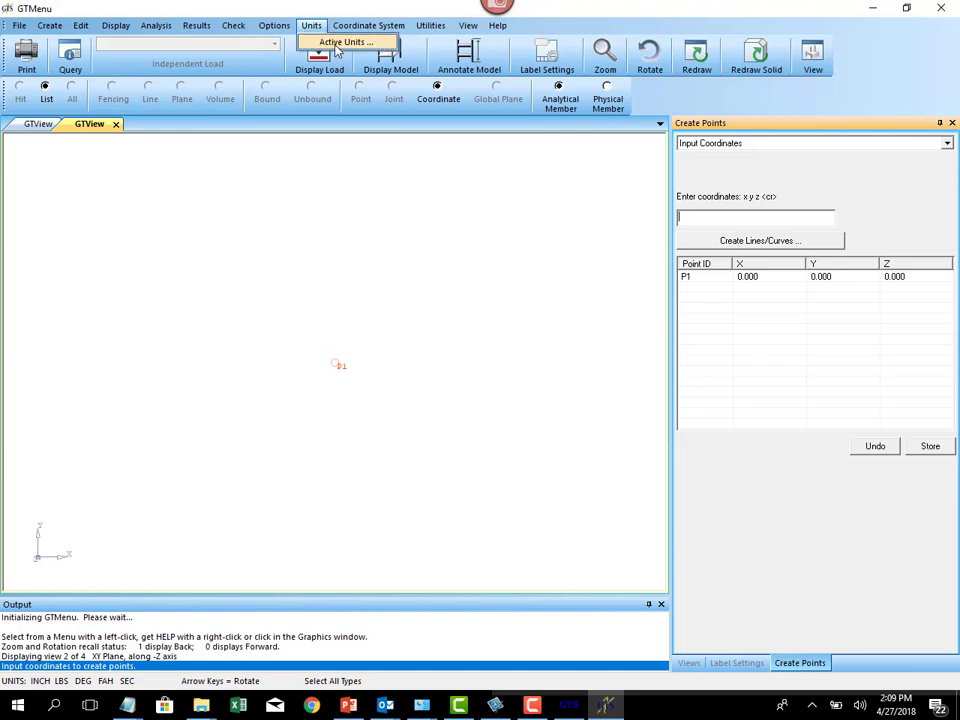
pyautogui.click(335, 44)
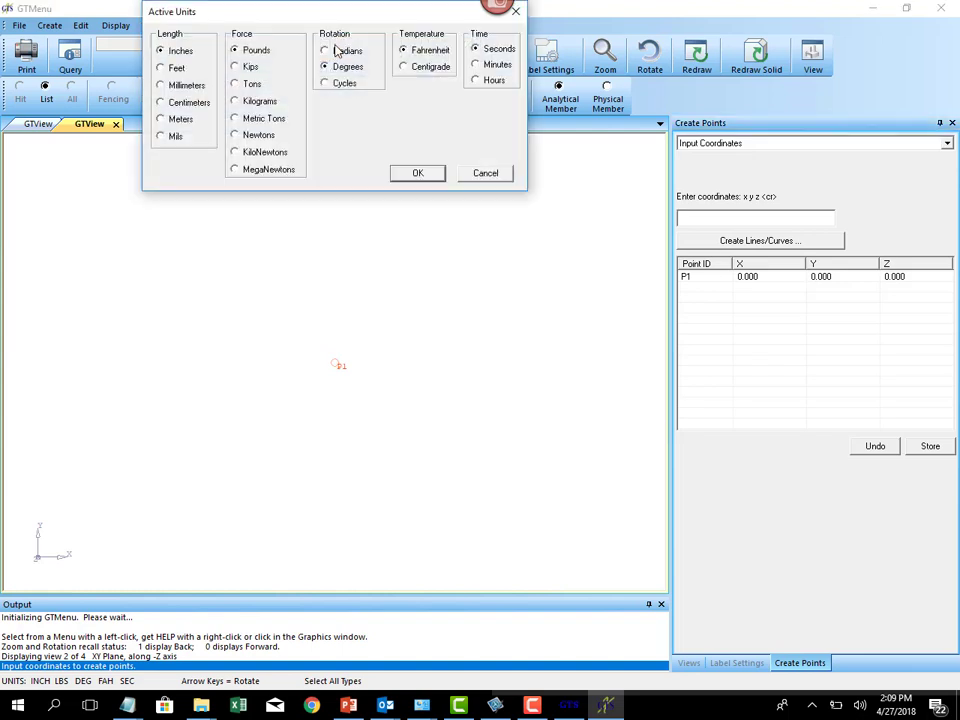
pyautogui.click(177, 68)
pyautogui.click(266, 154)
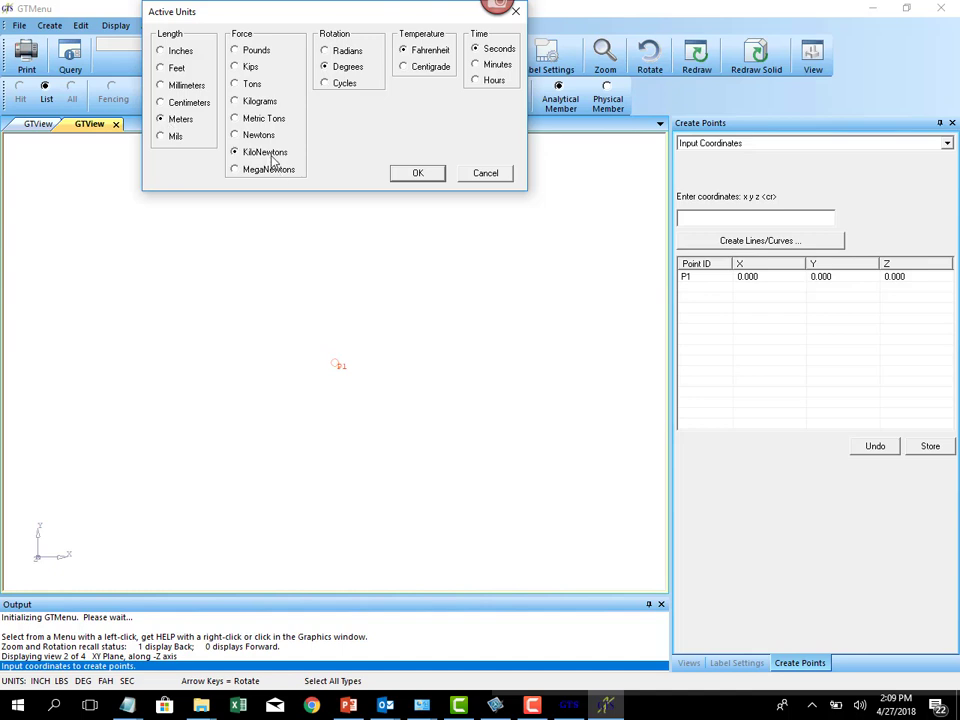
pyautogui.click(419, 174)
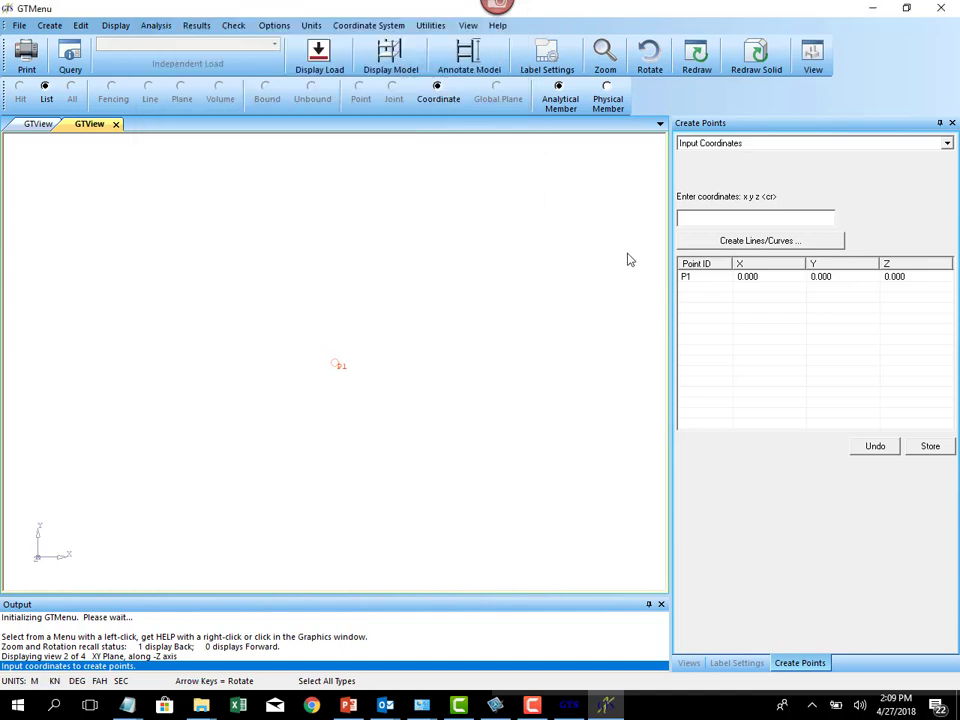
# Create a second construction point at X 1.6 with Y and Z at 0.
pyautogui.click(727, 221)
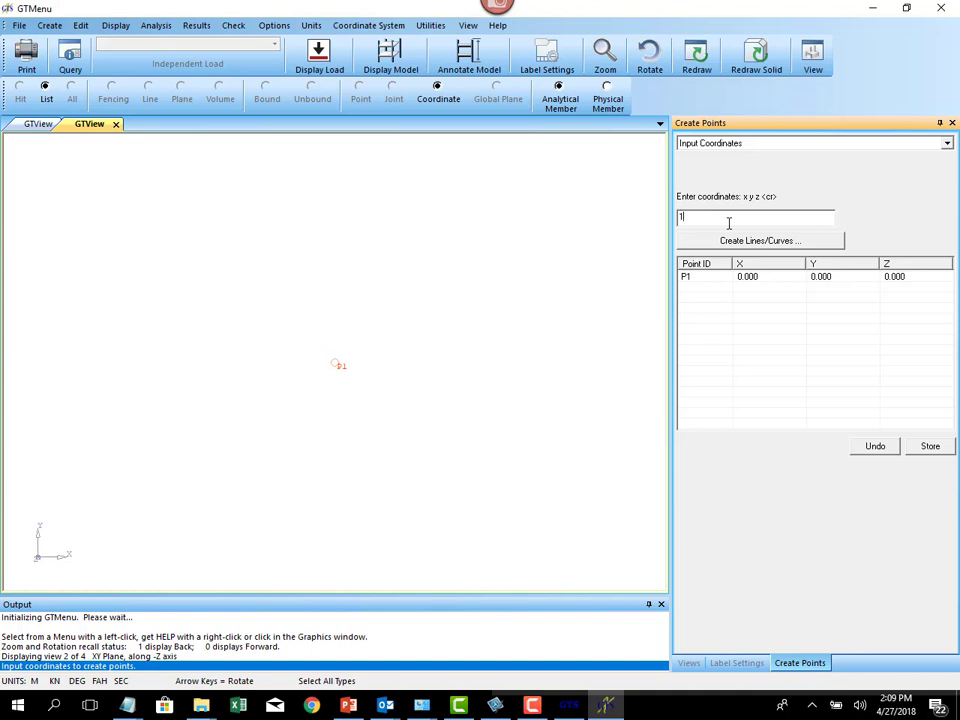
pyautogui.write('1.6')
pyautogui.press('Return')
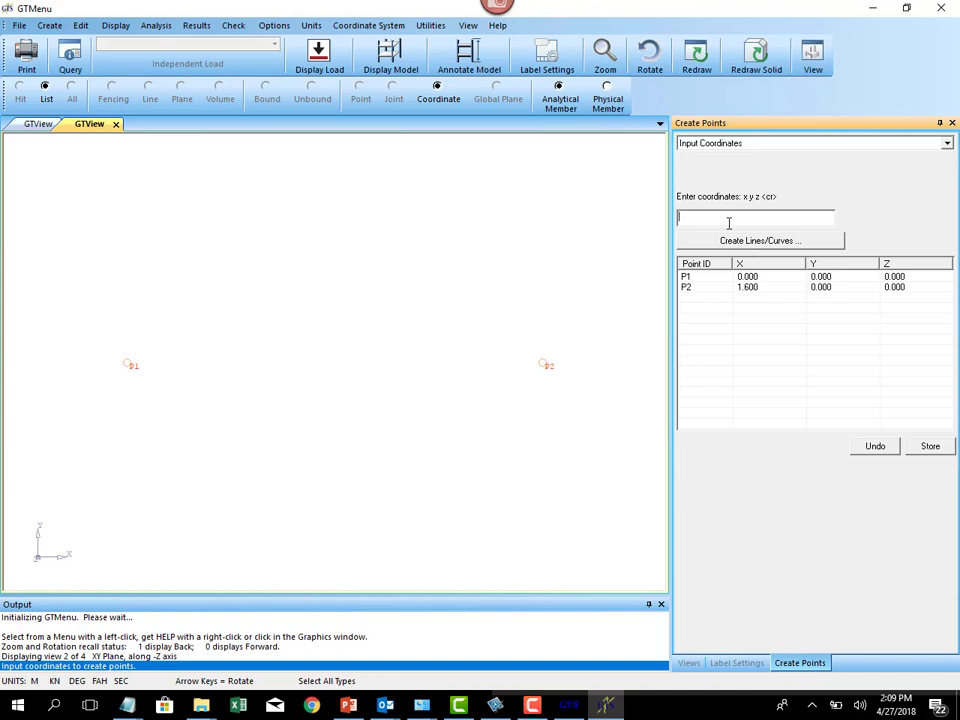
# Switch to Excel, create a blank workbook and dismiss the list of recovered documents.
pyautogui.click(238, 706)
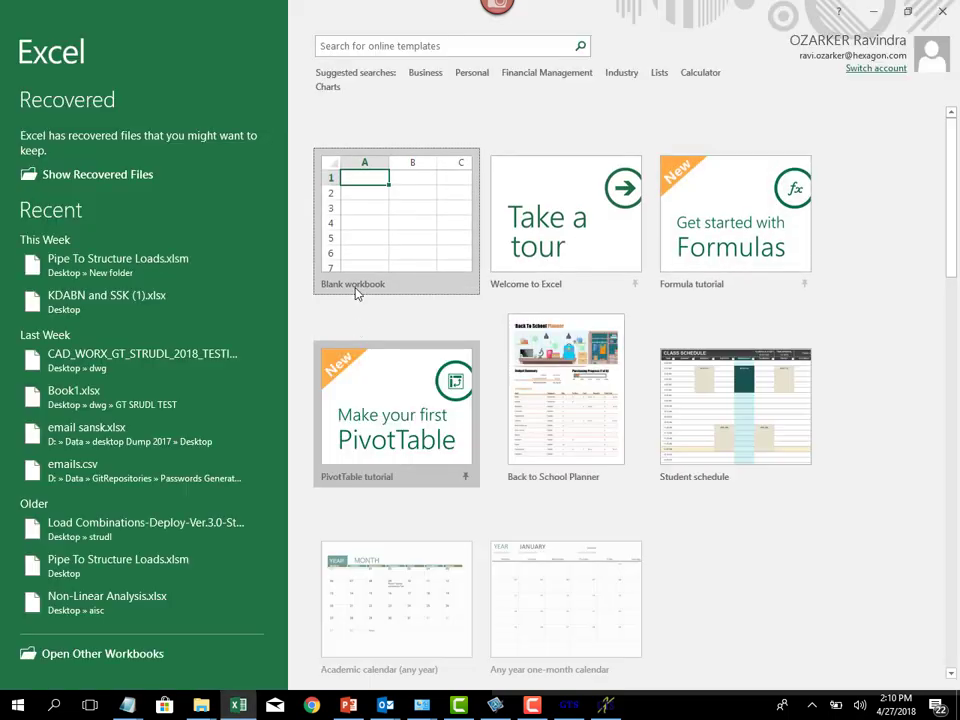
pyautogui.doubleClick(403, 220)
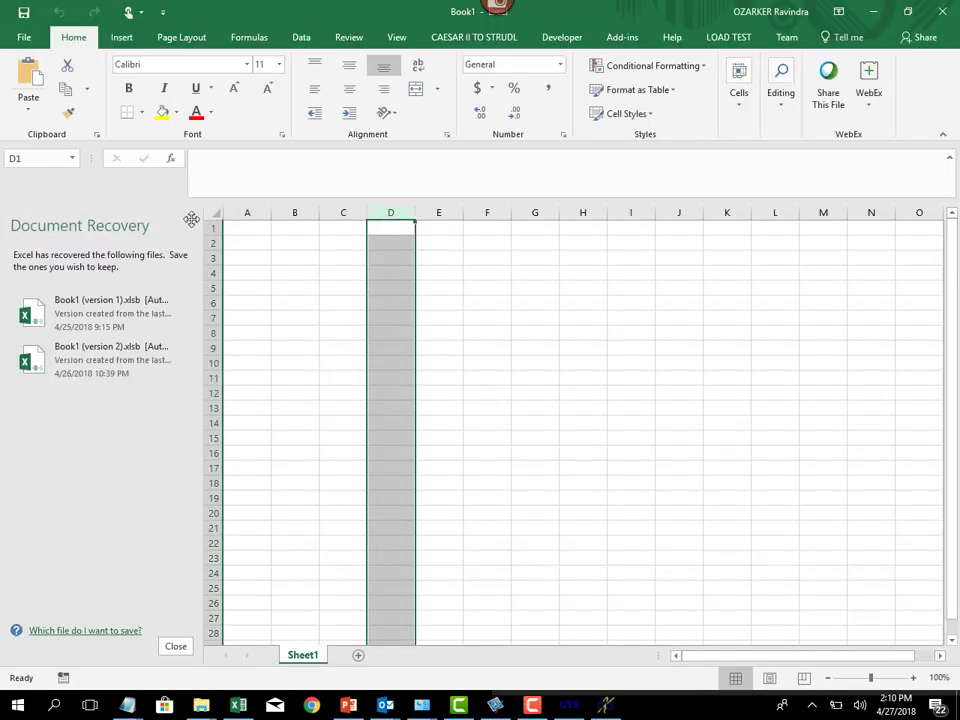
pyautogui.click(175, 646)
# Enter the values 0, 1.6, 0.8, 0.4, 0.9 and 1.3 in cells A2 to A7.
pyautogui.click(375, 233)
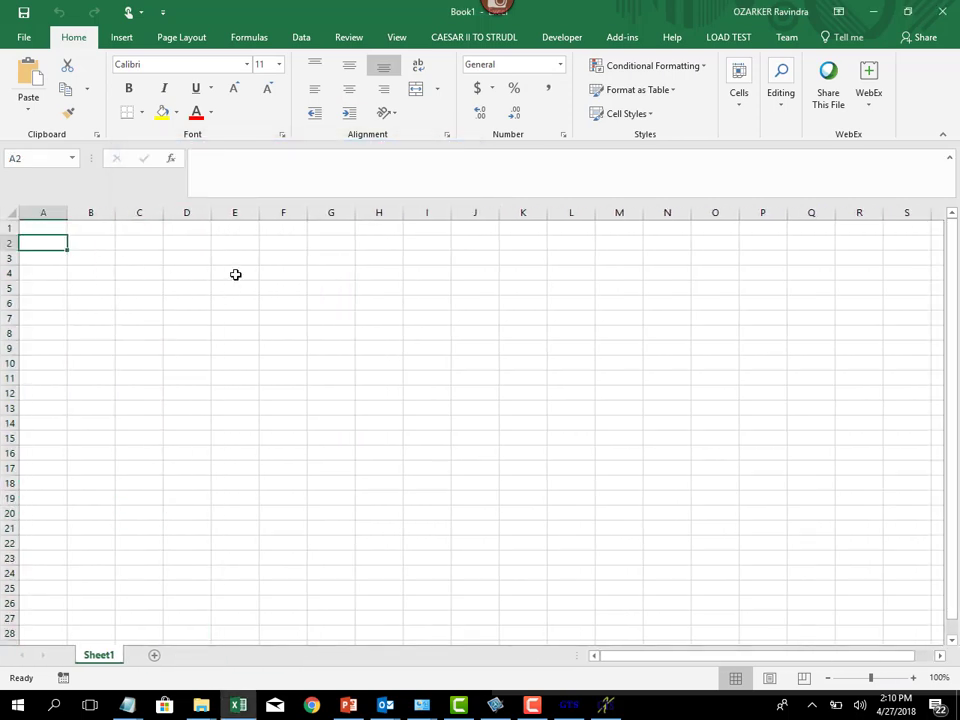
pyautogui.write('1')
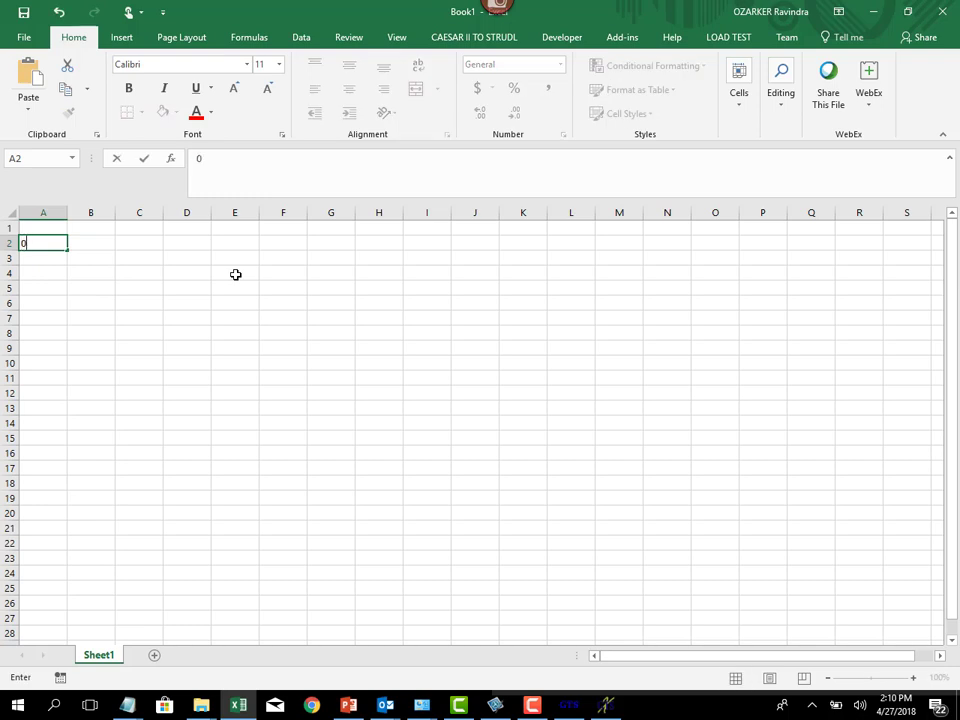
pyautogui.press('Return')
pyautogui.write('1.')
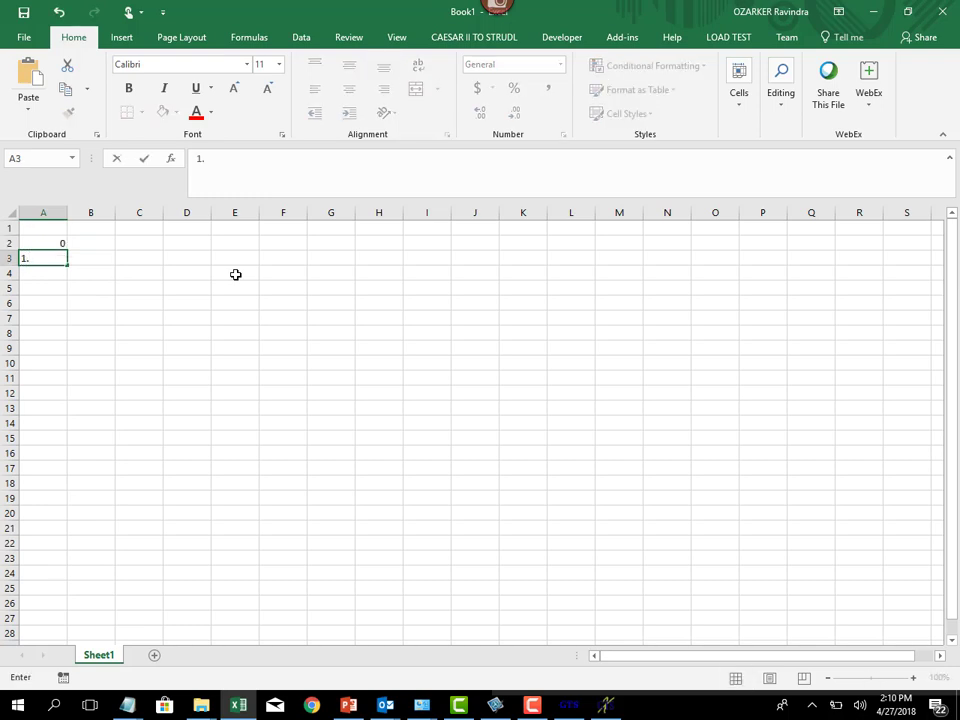
pyautogui.write('6')
pyautogui.press('Return')
pyautogui.write('0.')
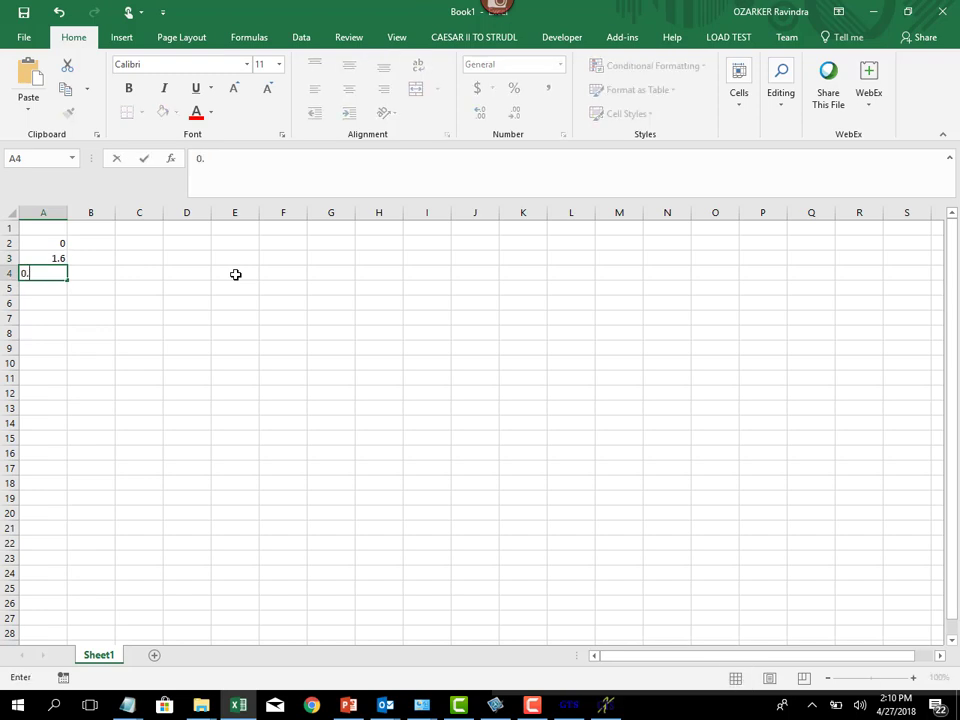
pyautogui.write('8')
pyautogui.press('Return')
pyautogui.write('0')
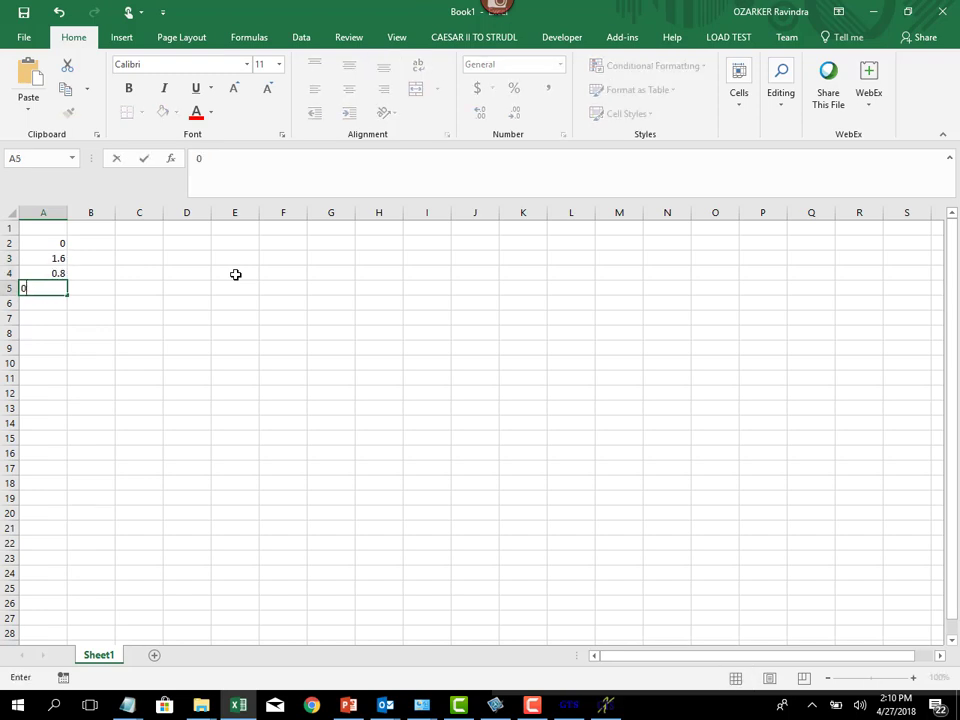
pyautogui.write('.4')
pyautogui.press('Return')
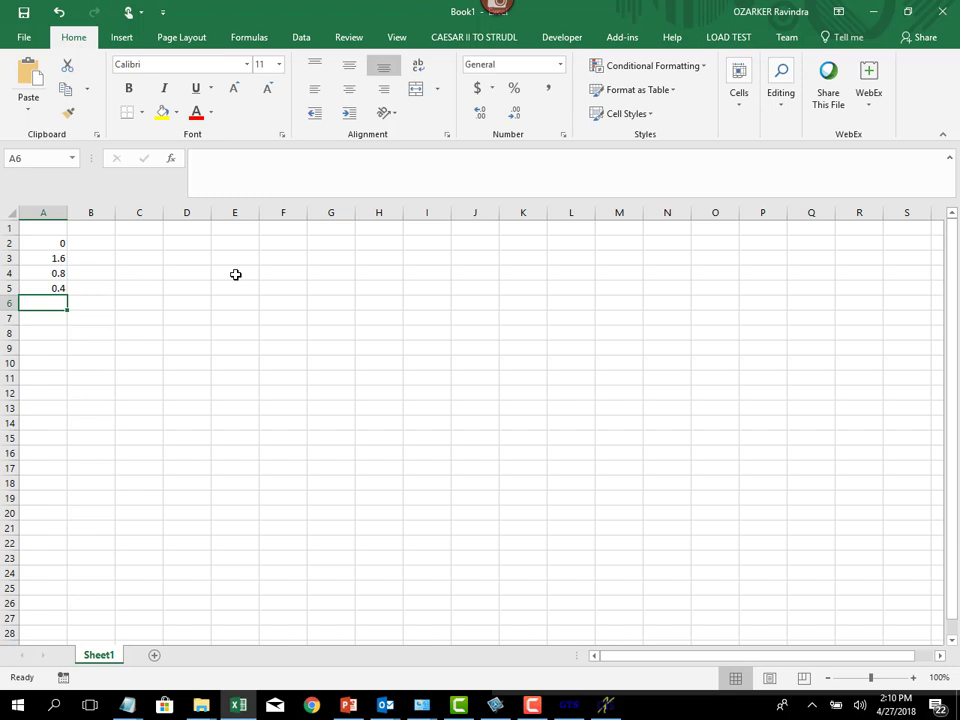
pyautogui.write('0.9')
pyautogui.press('Return')
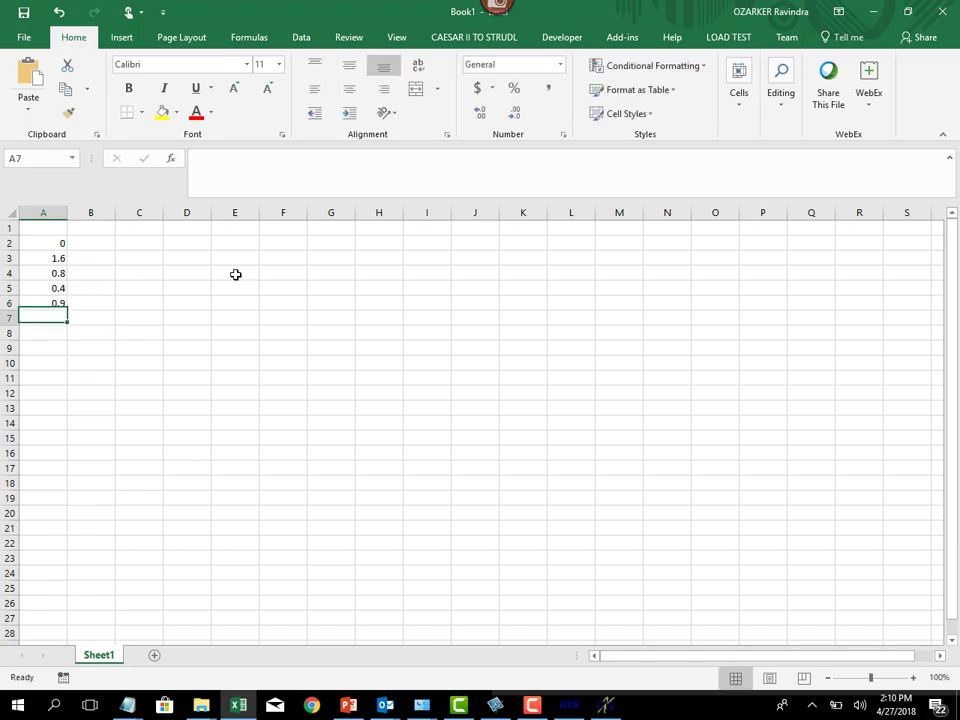
pyautogui.write('1.3')
pyautogui.press('Return')
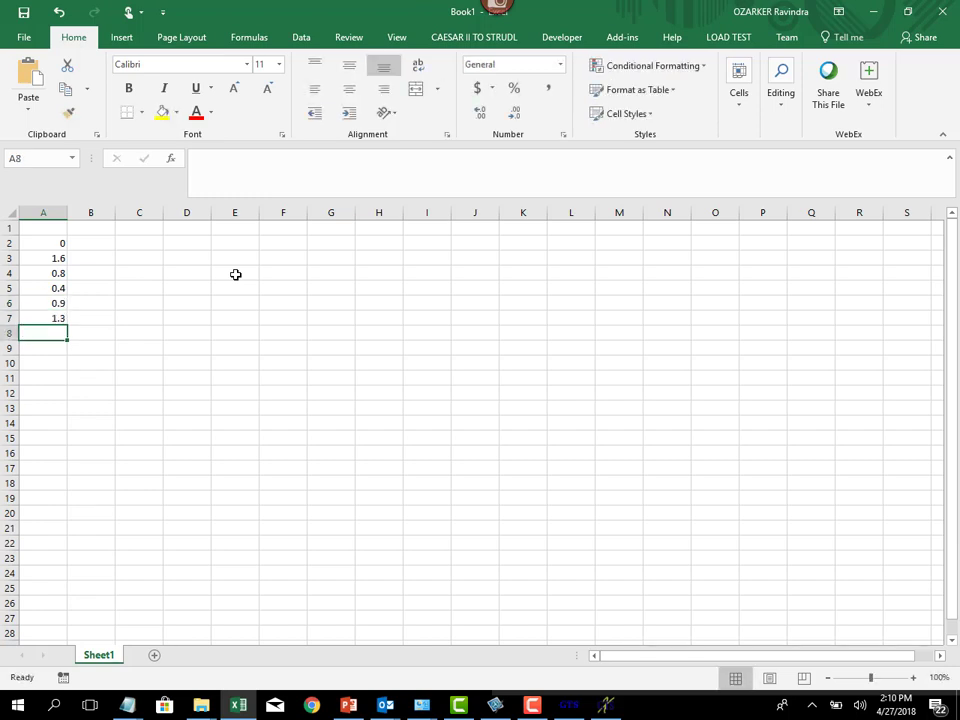
# Enter 0.8 in cell A8 and the formula =A3+A2 in cell B3.
pyautogui.write('0.8')
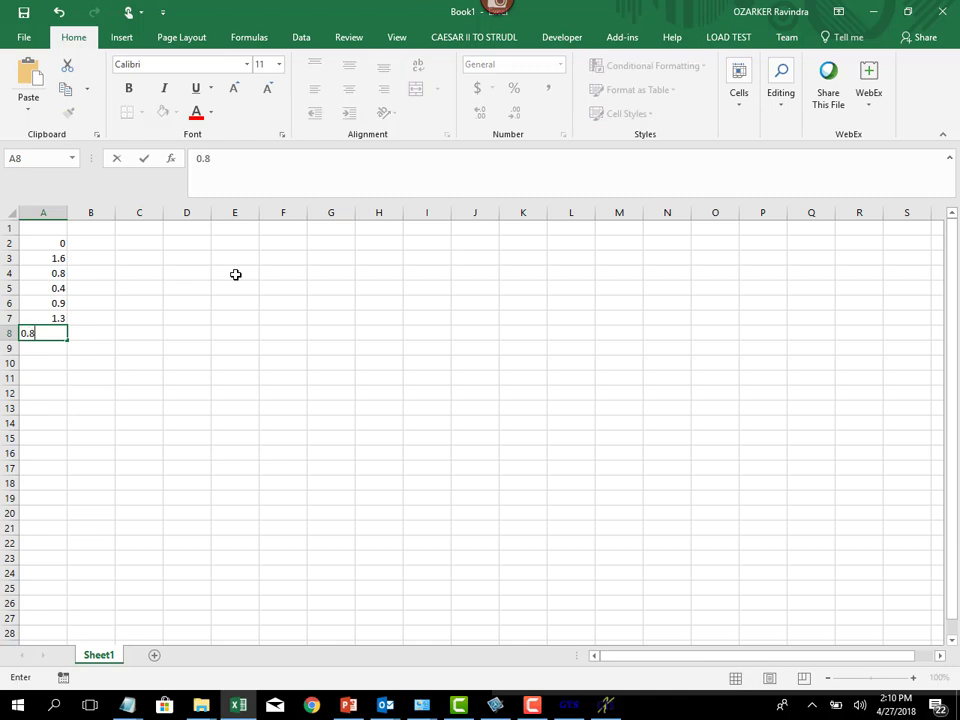
pyautogui.press('Up')
pyautogui.press('Up')
pyautogui.press('Up')
pyautogui.press('Up')
pyautogui.press('Up')
pyautogui.press('Right')
pyautogui.write('=')
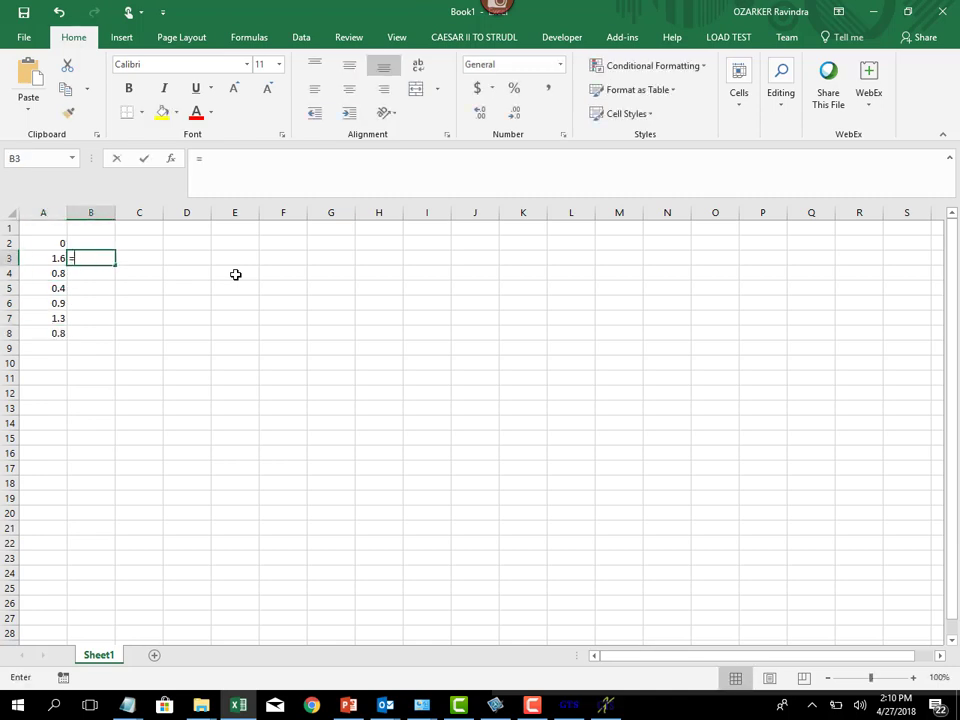
pyautogui.press('Left')
pyautogui.write('+')
pyautogui.press('Left')
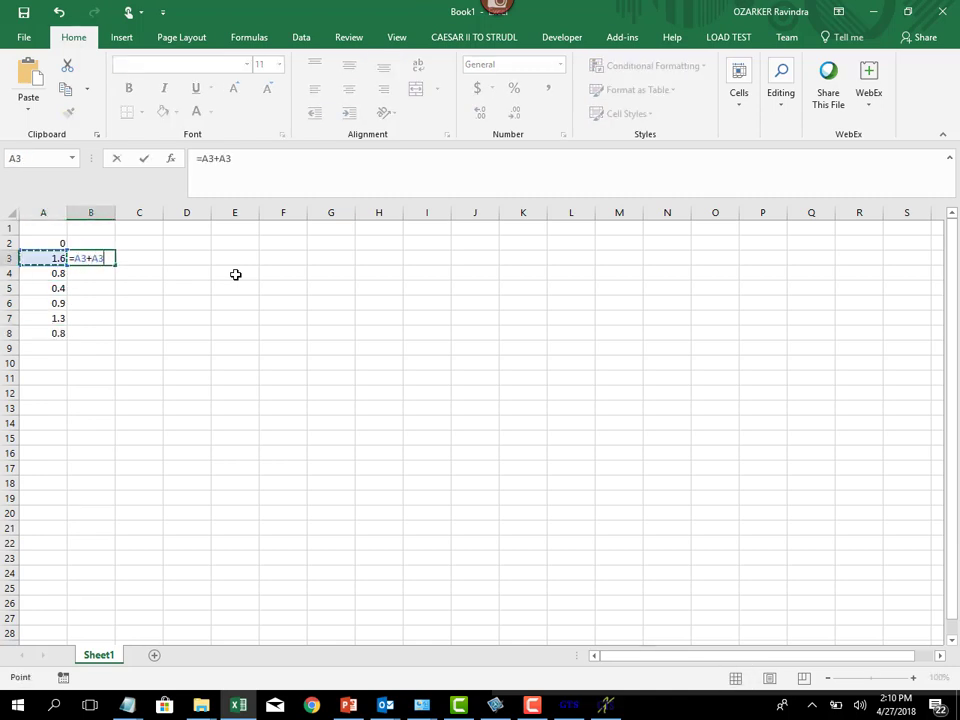
pyautogui.press('Up')
pyautogui.press('Return')
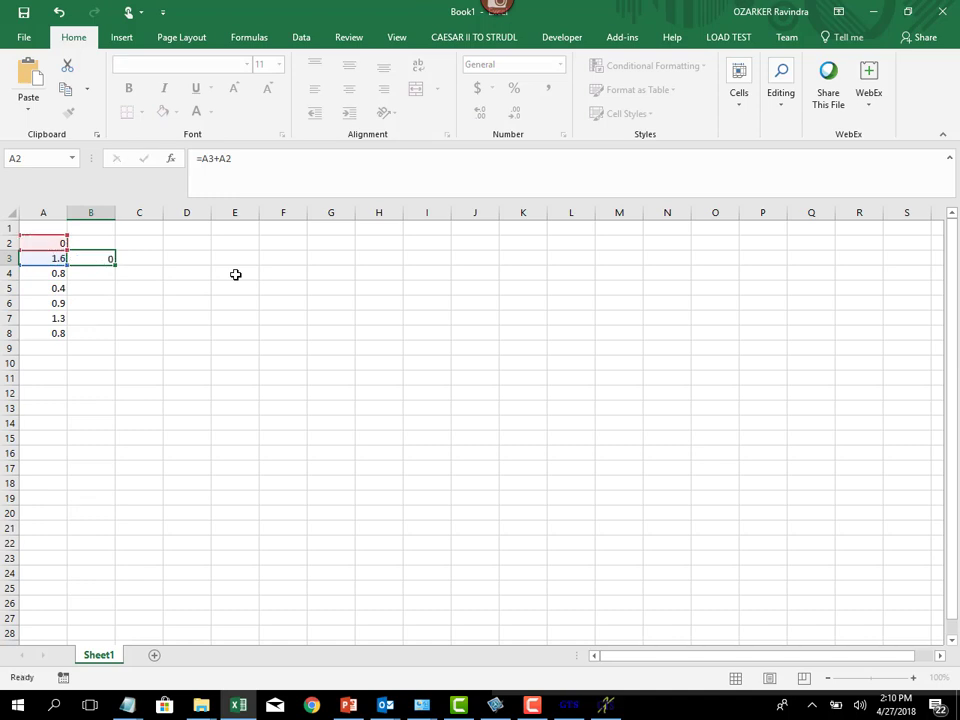
# Enter the cumulative formula =A4+B3 in cell B4.
pyautogui.write('=')
pyautogui.press('Left')
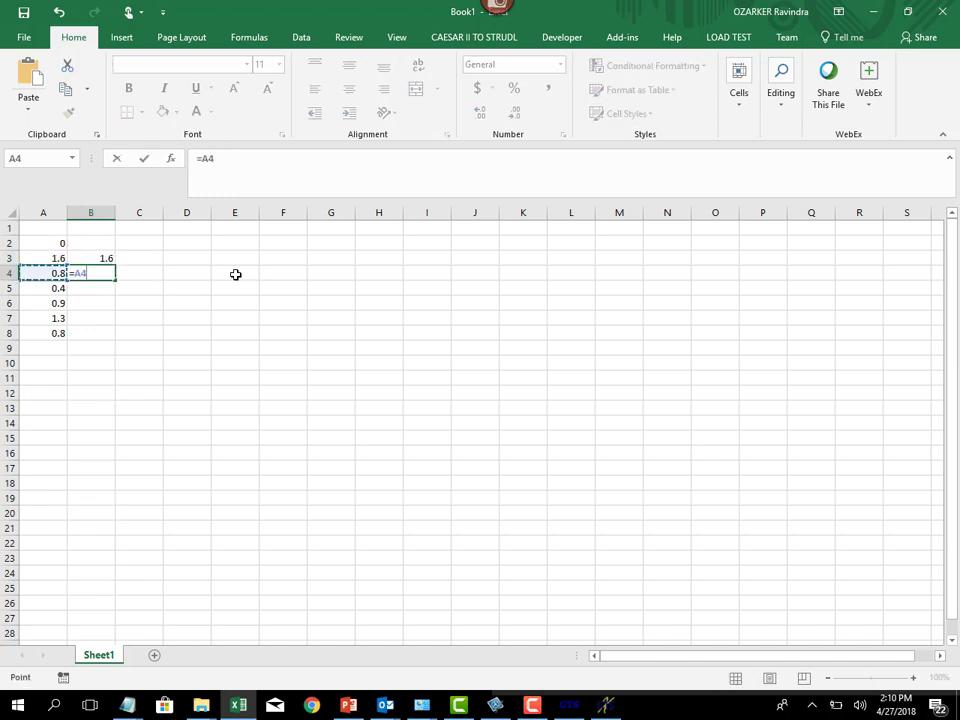
pyautogui.write('+')
pyautogui.press('Up')
pyautogui.hotkey('ctrl', 'Return')
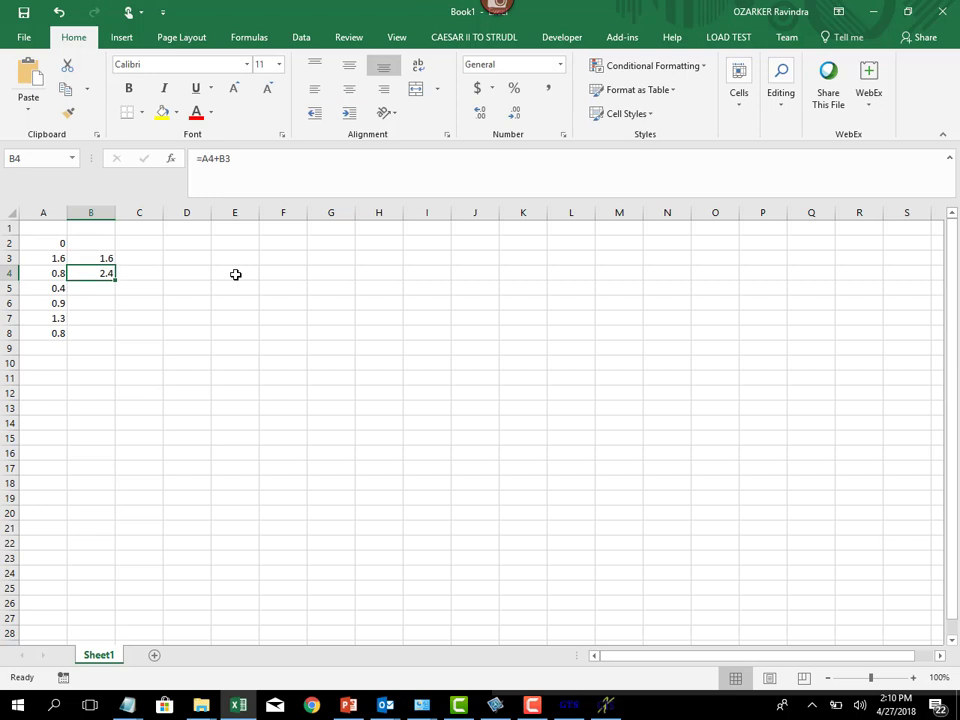
# Copy the cumulative formula from B4 into cells B5 to B8.
pyautogui.hotkey('ctrl', 'c')
pyautogui.press('Down')
pyautogui.hotkey('shift', 'Down')
pyautogui.hotkey('shift', 'Down')
pyautogui.hotkey('shift', 'Down')
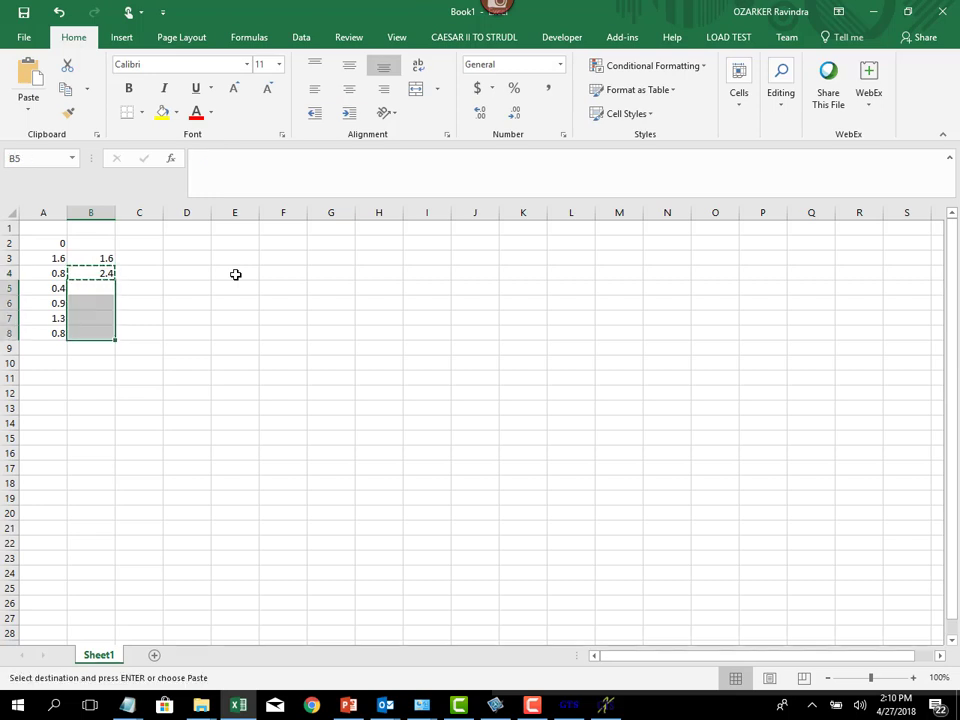
pyautogui.hotkey('ctrl', 'v')
pyautogui.press('Up')
pyautogui.press('Escape')
pyautogui.press('Up')
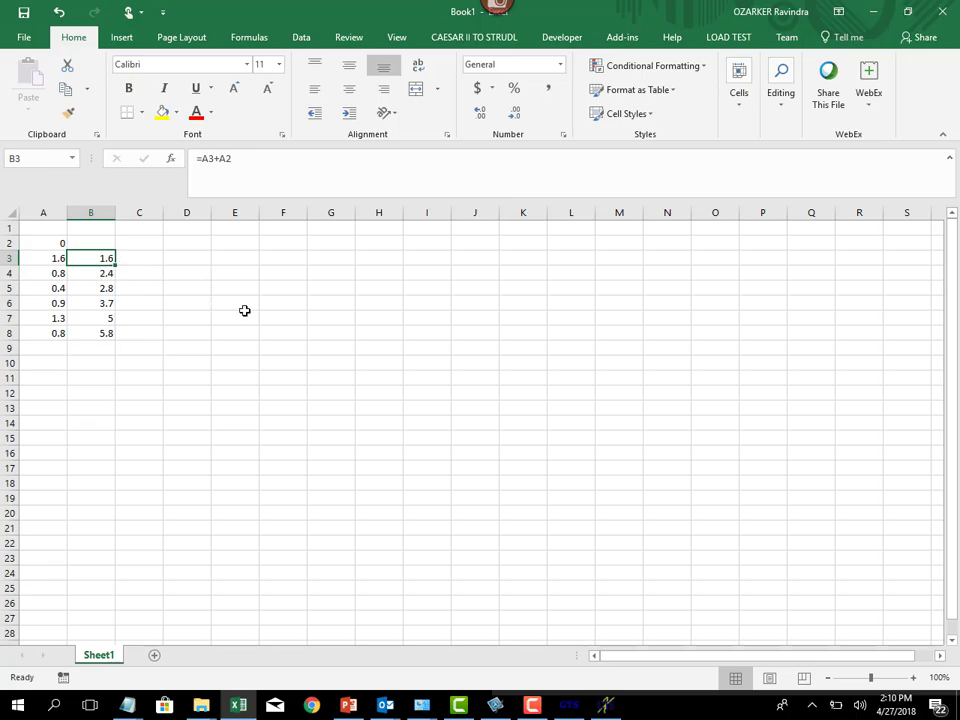
# Bring Excel up over GTMenu, narrow its window and place it clear of the Create Points pane.
pyautogui.hotkey('alt', 'Tab')
pyautogui.hotkey('alt', 'Tab')
pyautogui.moveTo(302, 9); pyautogui.dragTo(137, 15)
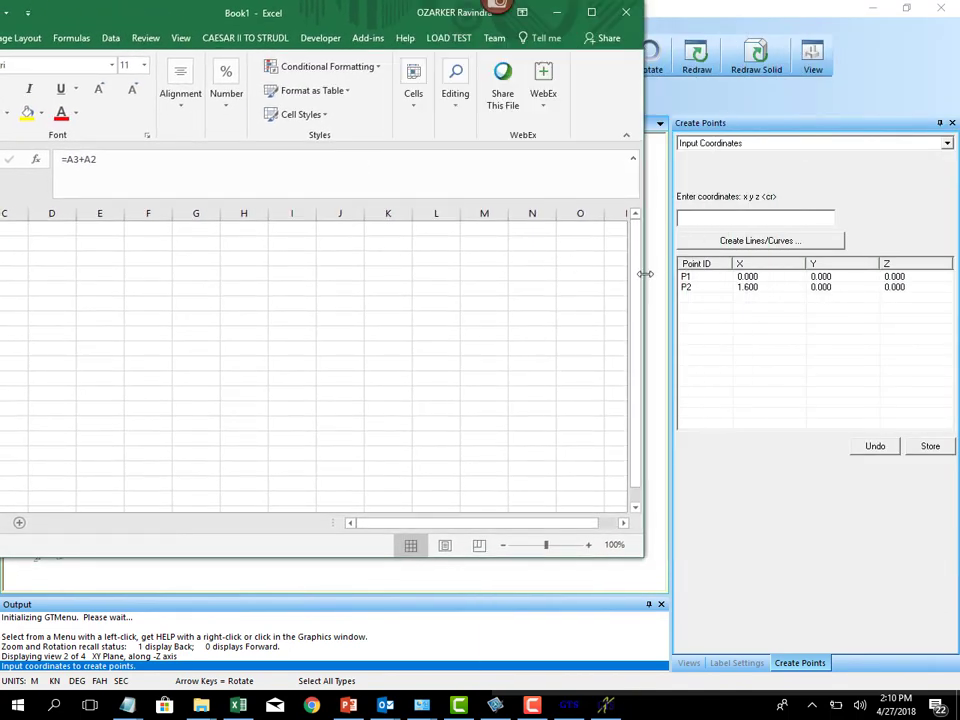
pyautogui.moveTo(645, 273); pyautogui.dragTo(150, 185)
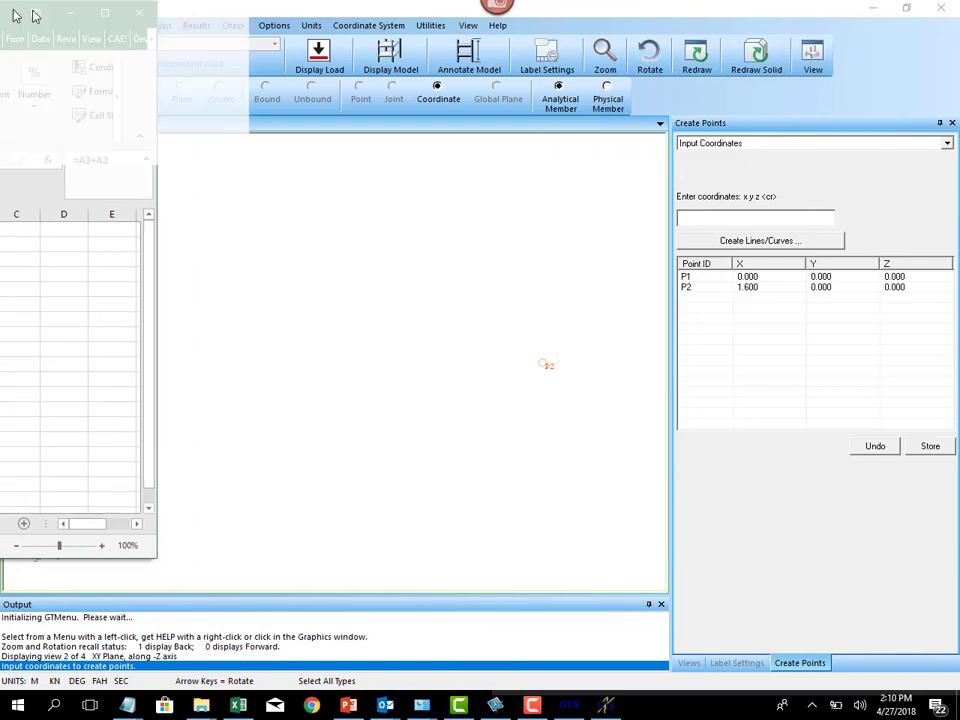
pyautogui.moveTo(15, 16); pyautogui.dragTo(187, 34)
# Try a third construction point at X 1.4, check it against the Excel values and undo it.
pyautogui.click(748, 215)
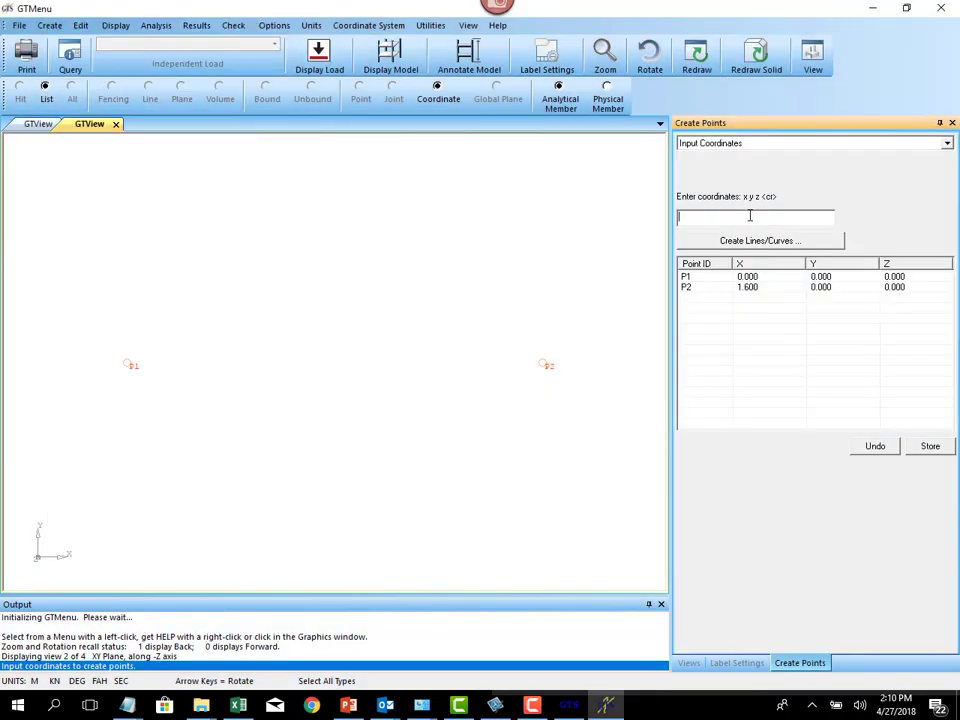
pyautogui.write('1.4')
pyautogui.press('Return')
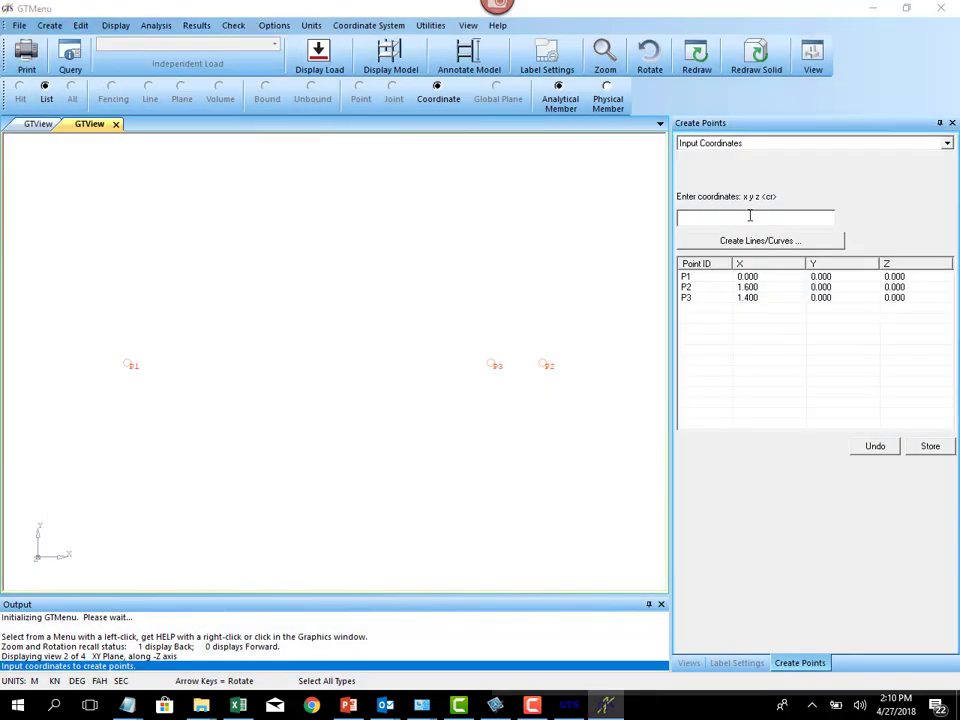
pyautogui.hotkey('alt', 'Tab')
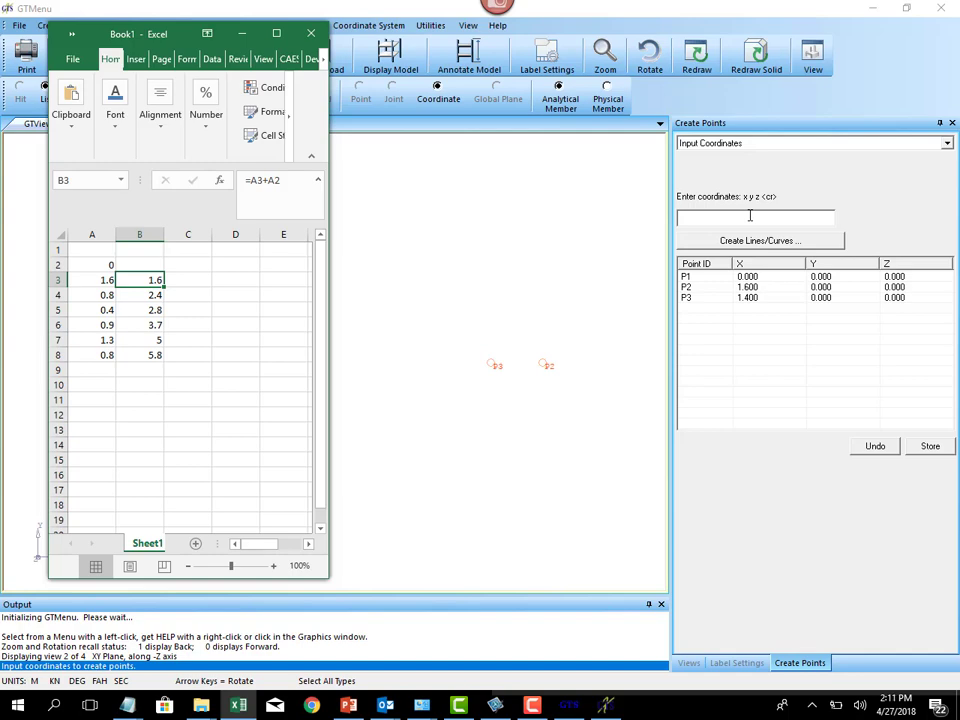
pyautogui.press('Down')
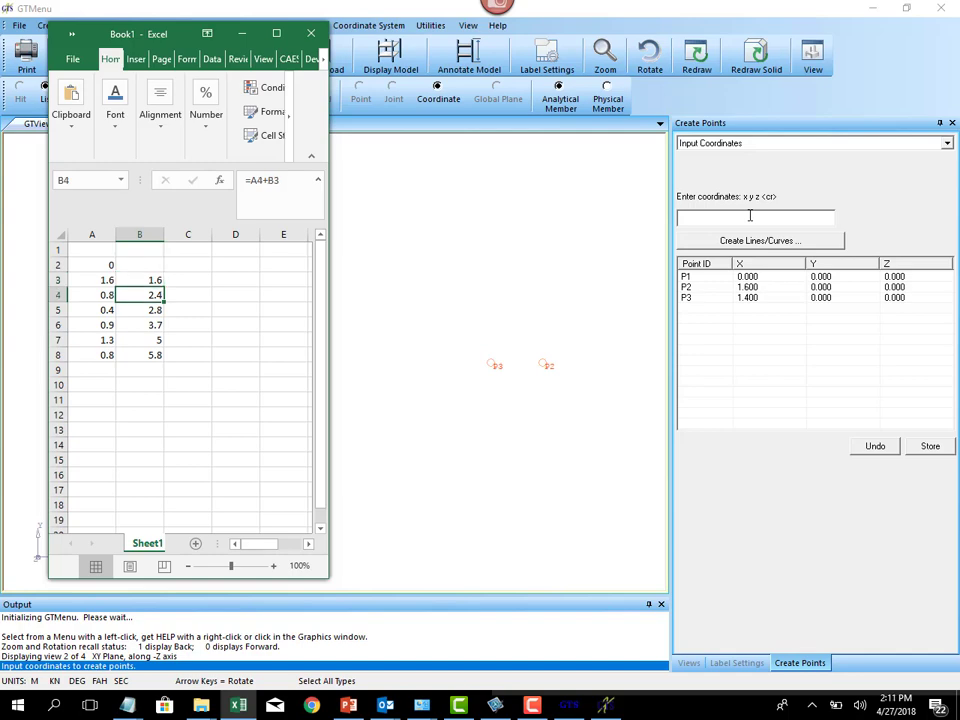
pyautogui.hotkey('alt', 'Tab')
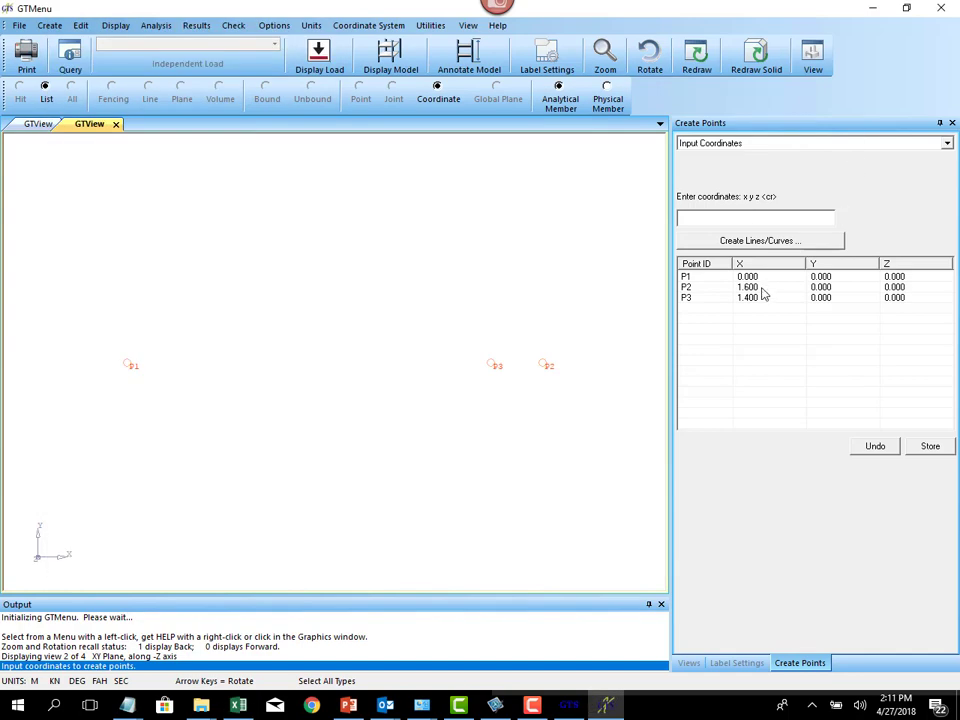
pyautogui.click(878, 447)
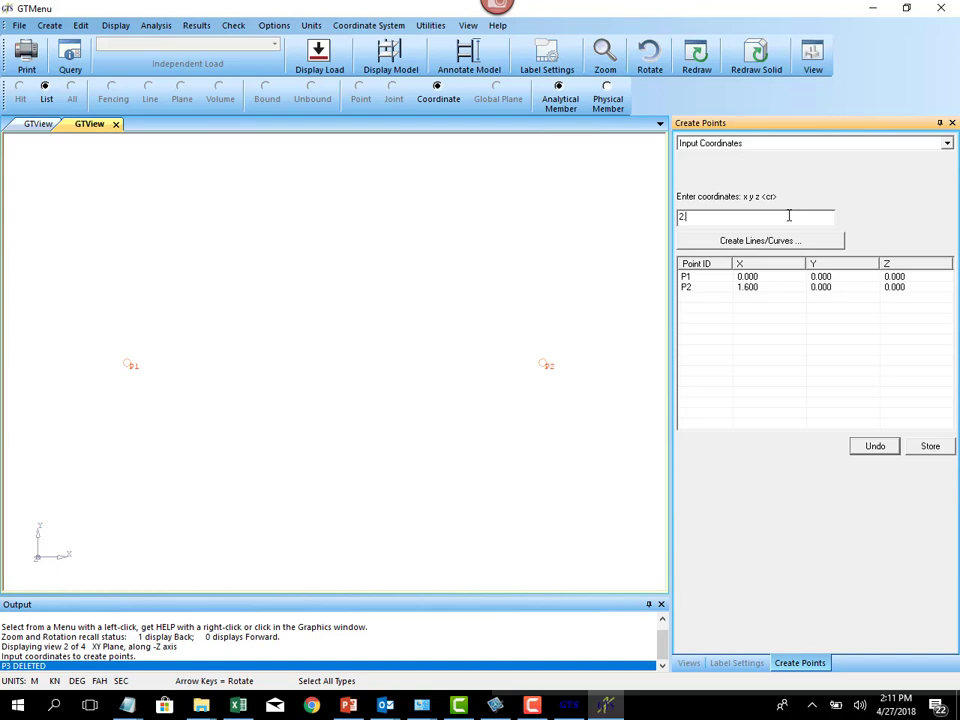
# Create the third and fourth construction points at X 2.4 and X 2.8 with Y and Z at 0.
pyautogui.press('Return')
pyautogui.hotkey('alt', 'Tab')
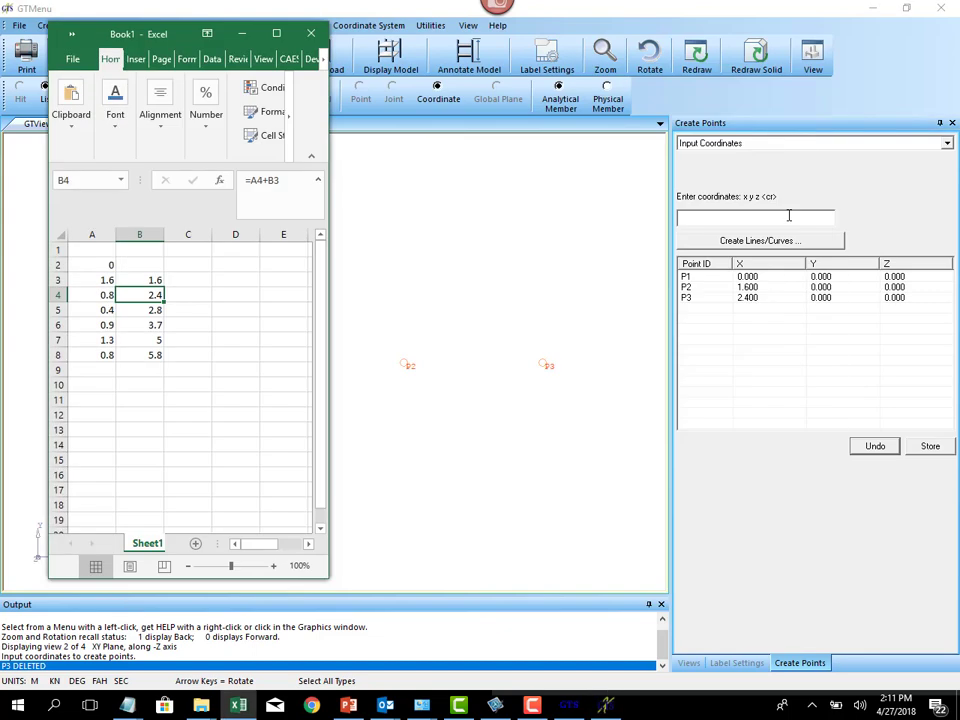
pyautogui.hotkey('alt', 'Tab')
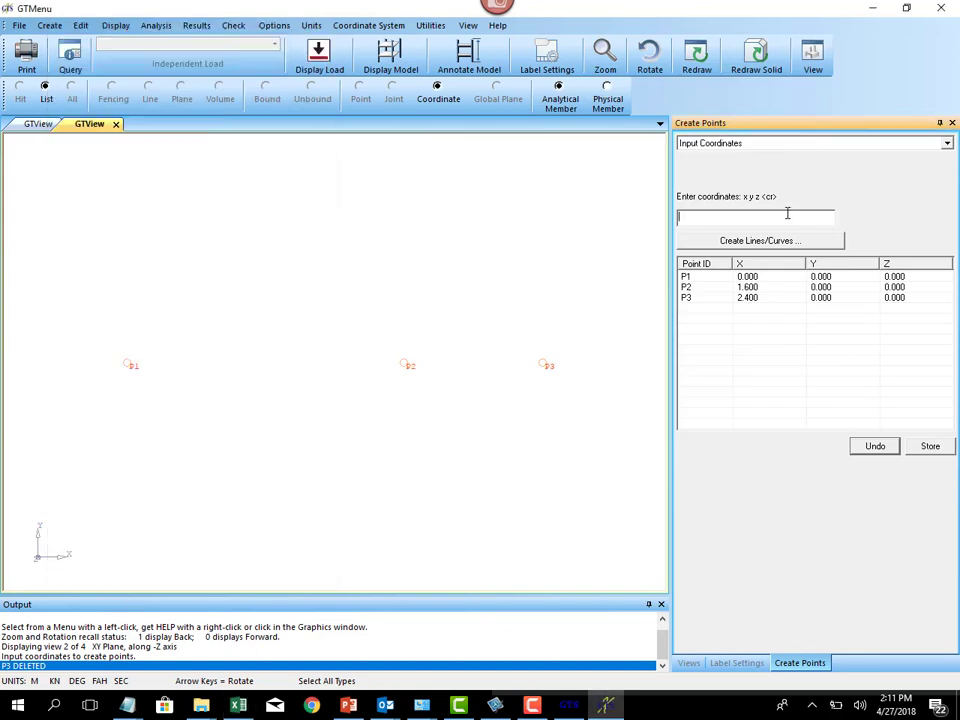
pyautogui.write('2.8')
pyautogui.press('Return')
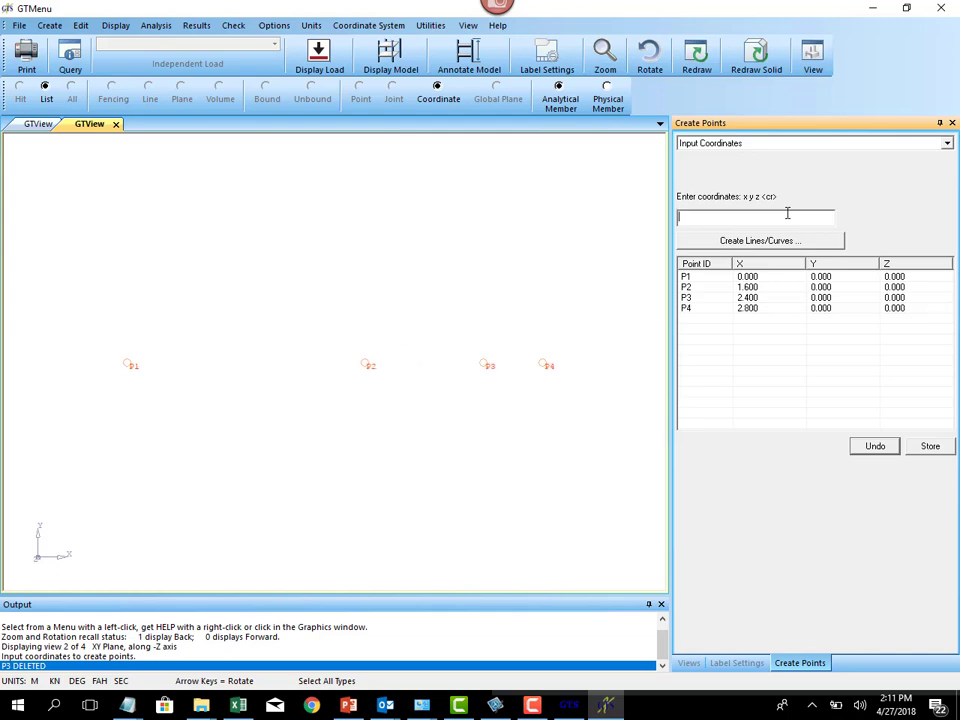
# Look up the next cumulative value in Excel and create the fifth construction point in GTMenu at X 3.7.
pyautogui.hotkey('alt', 'Tab')
pyautogui.press('Down')
pyautogui.press('Down')
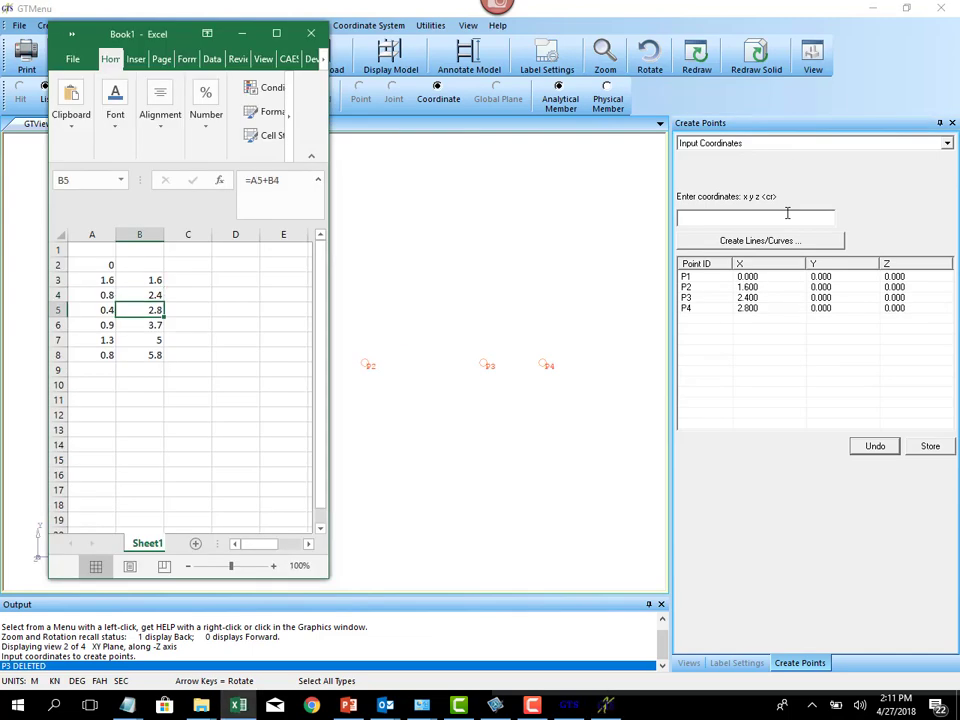
pyautogui.hotkey('alt', 'Tab')
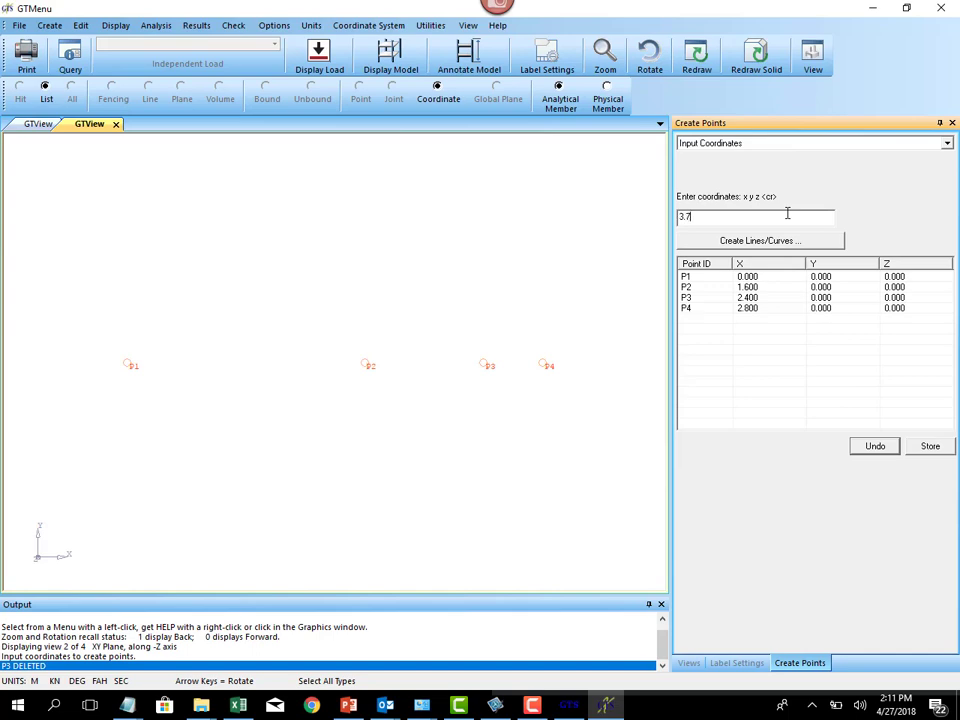
pyautogui.write('3.7')
pyautogui.press('Return')
# Create the sixth and seventh construction points at X 5 and X 5.8, using the Excel values.
pyautogui.hotkey('alt', 'Tab')
pyautogui.hotkey('alt', 'Tab')
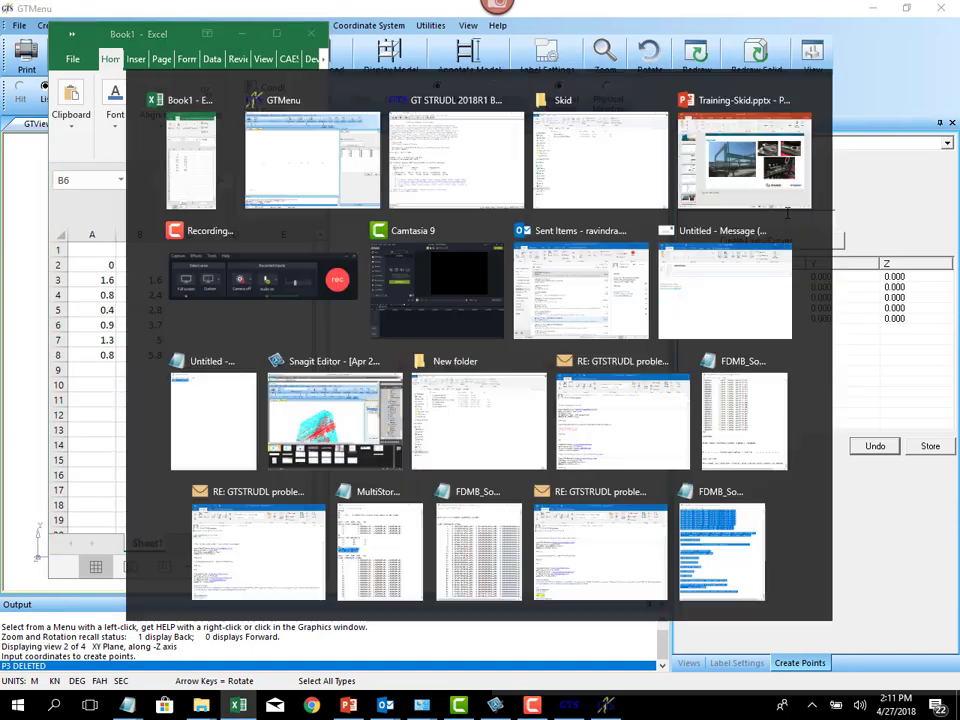
pyautogui.write('5')
pyautogui.press('Return')
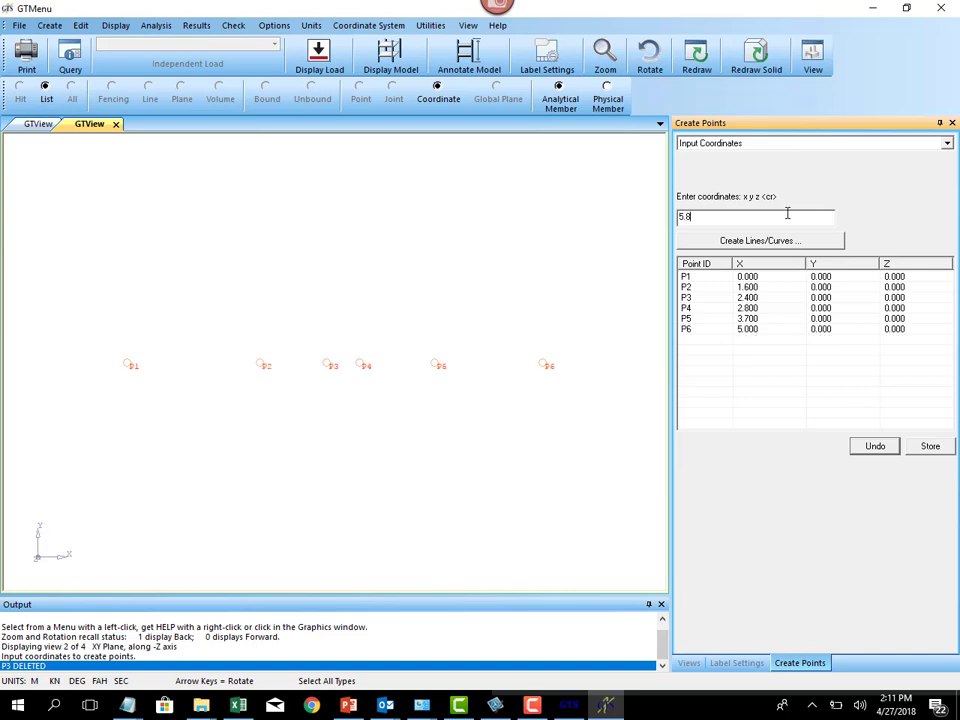
pyautogui.write('5.8')
pyautogui.press('Return')
# Check the point list against the Excel values and store the construction points P1 to P7.
pyautogui.hotkey('alt', 'Tab')
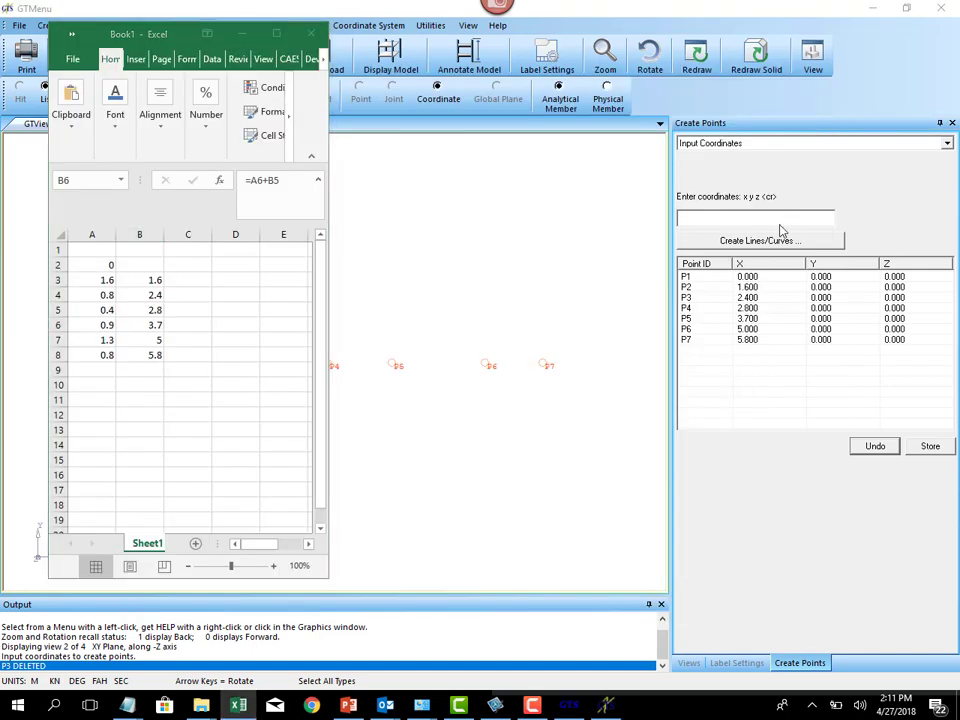
pyautogui.hotkey('alt', 'Tab')
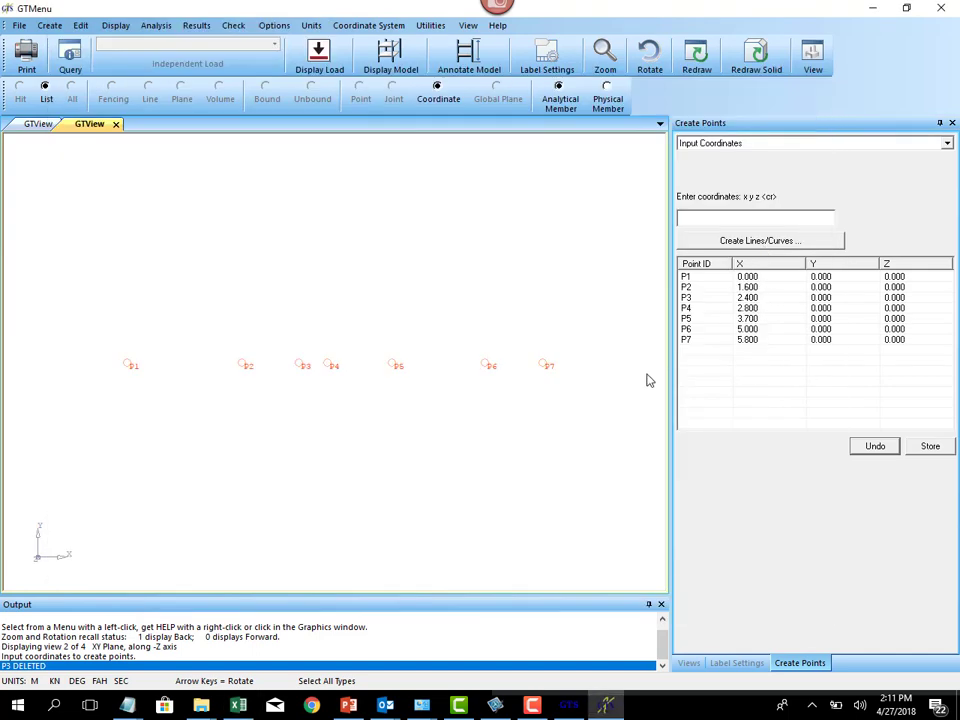
pyautogui.click(930, 447)
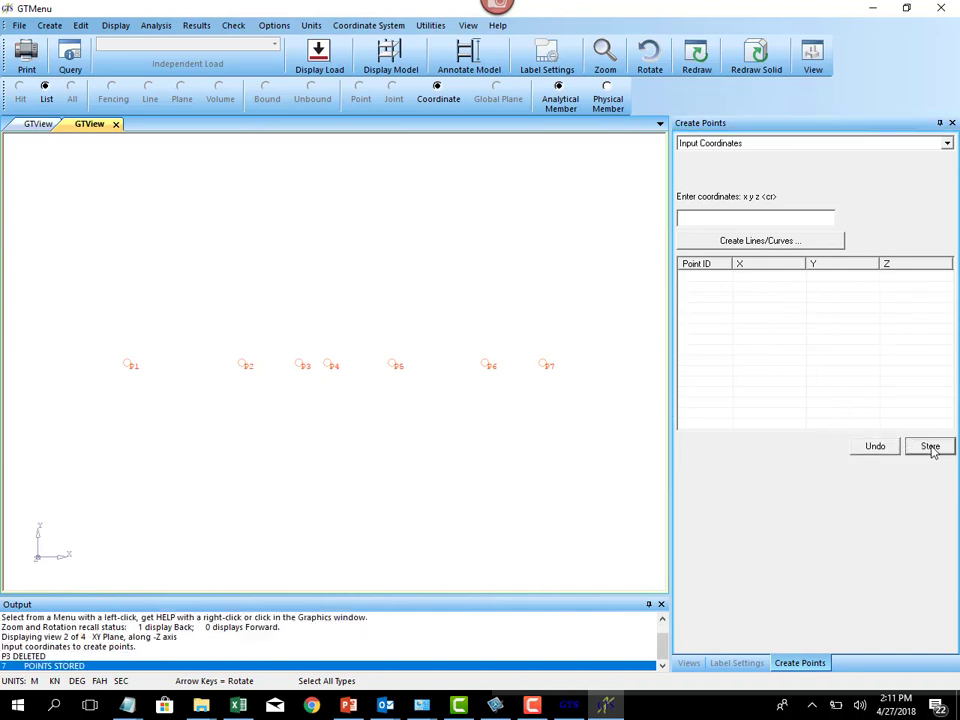
# Generate 2-point lines connecting construction points P1 to P7 in sequence and store the curves.
pyautogui.click(776, 249)
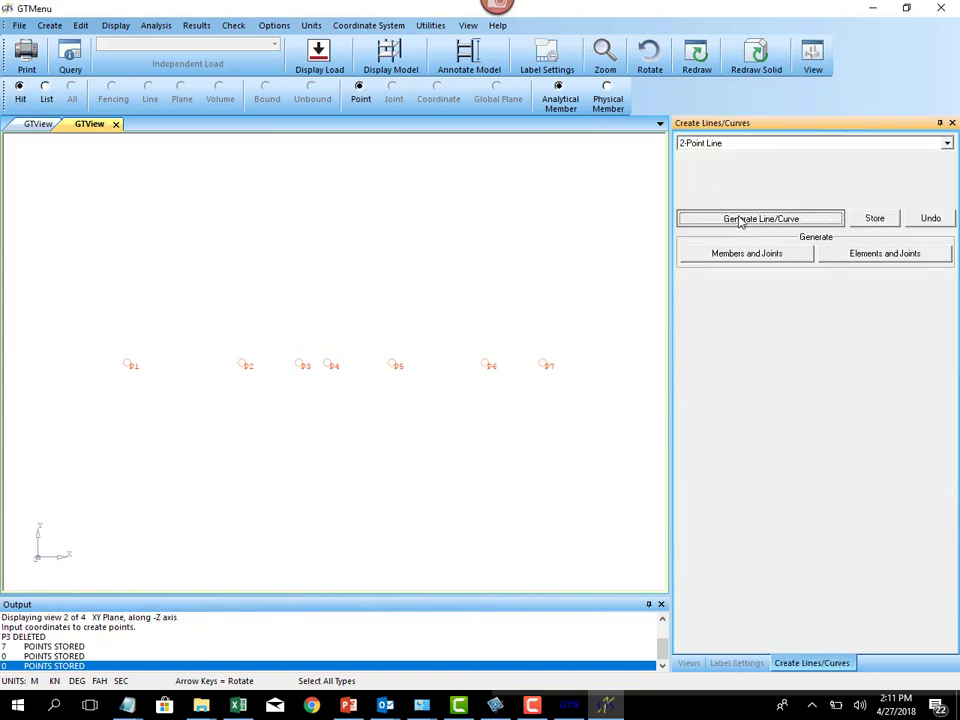
pyautogui.click(741, 220)
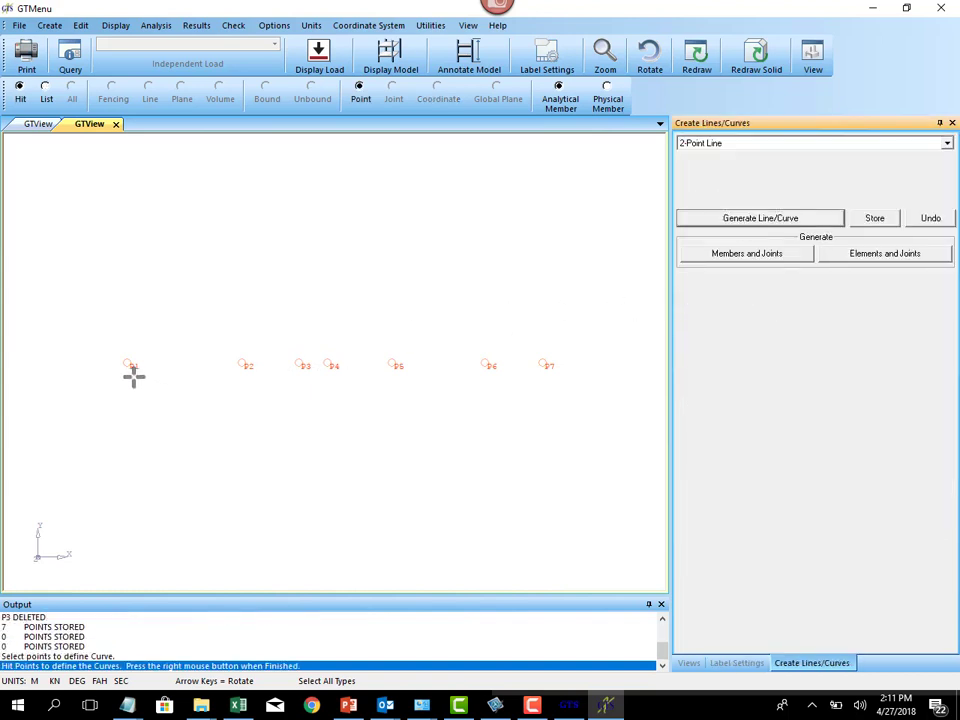
pyautogui.click(131, 368)
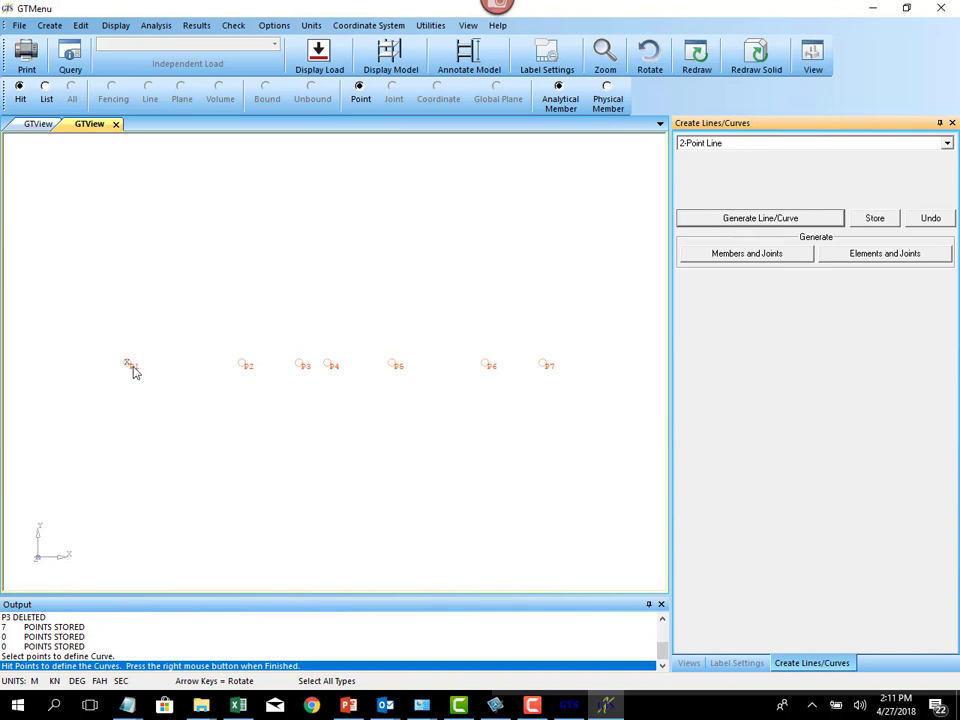
pyautogui.click(250, 368)
pyautogui.click(301, 366)
pyautogui.click(330, 366)
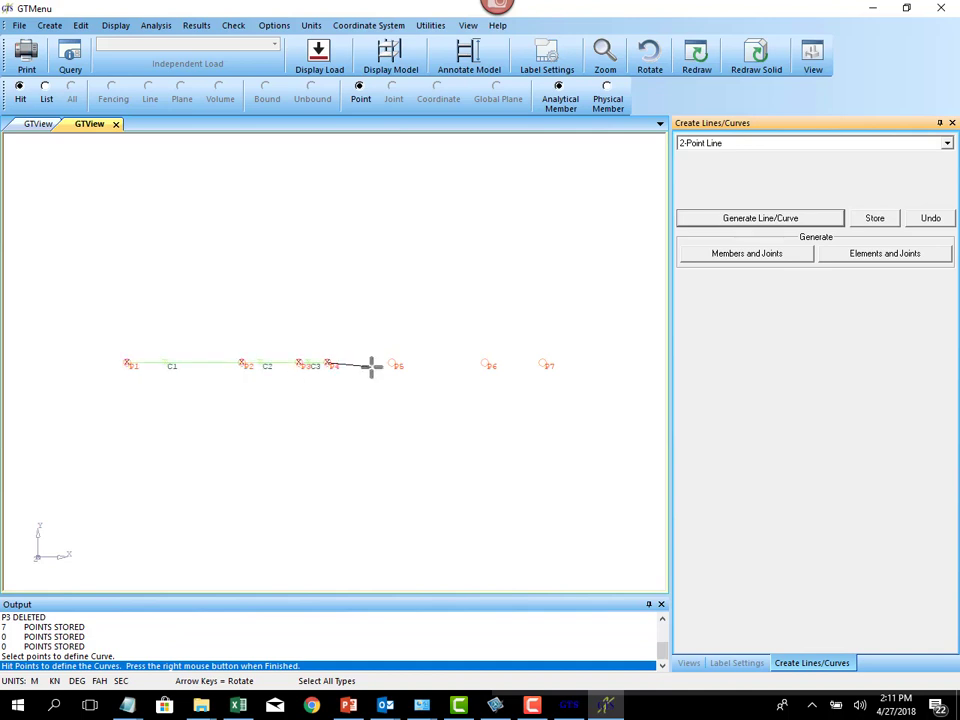
pyautogui.click(391, 365)
pyautogui.click(486, 365)
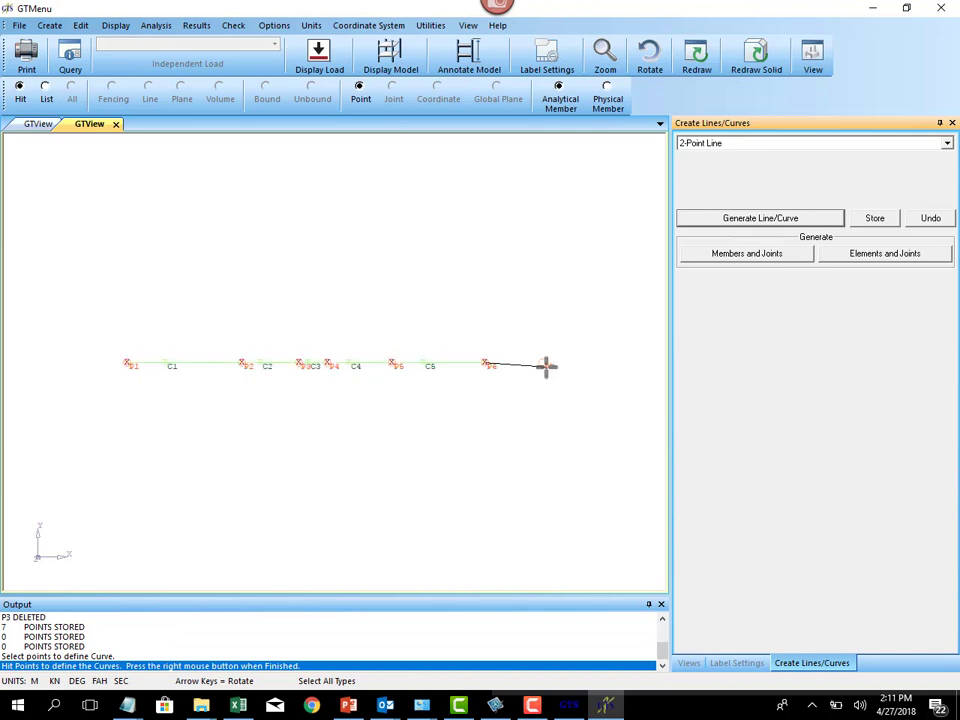
pyautogui.click(544, 365)
pyautogui.rightClick(622, 512)
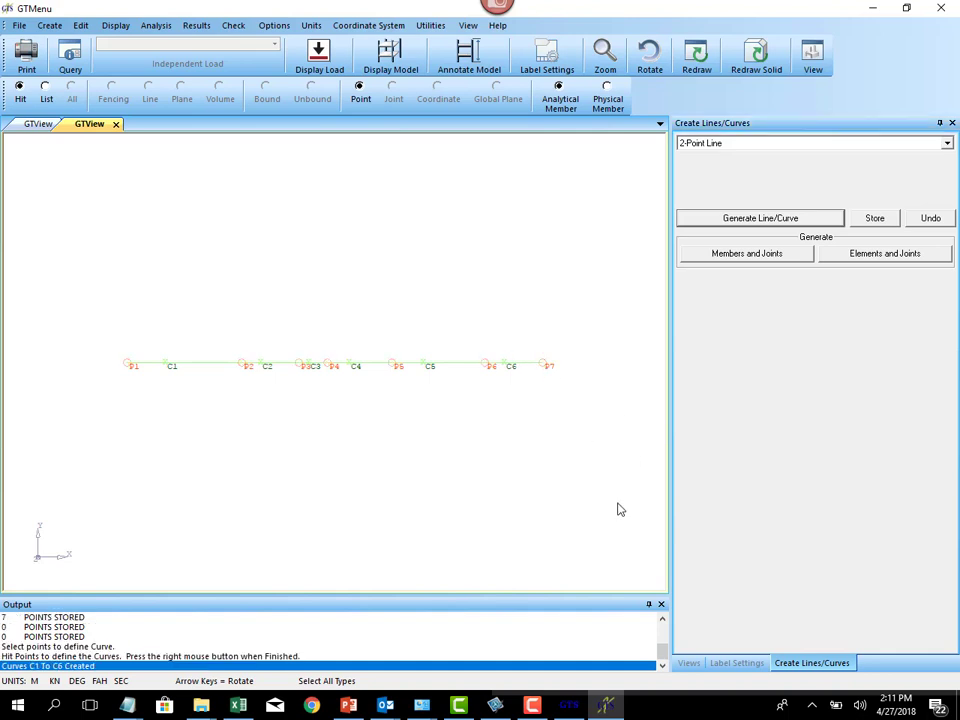
pyautogui.click(884, 221)
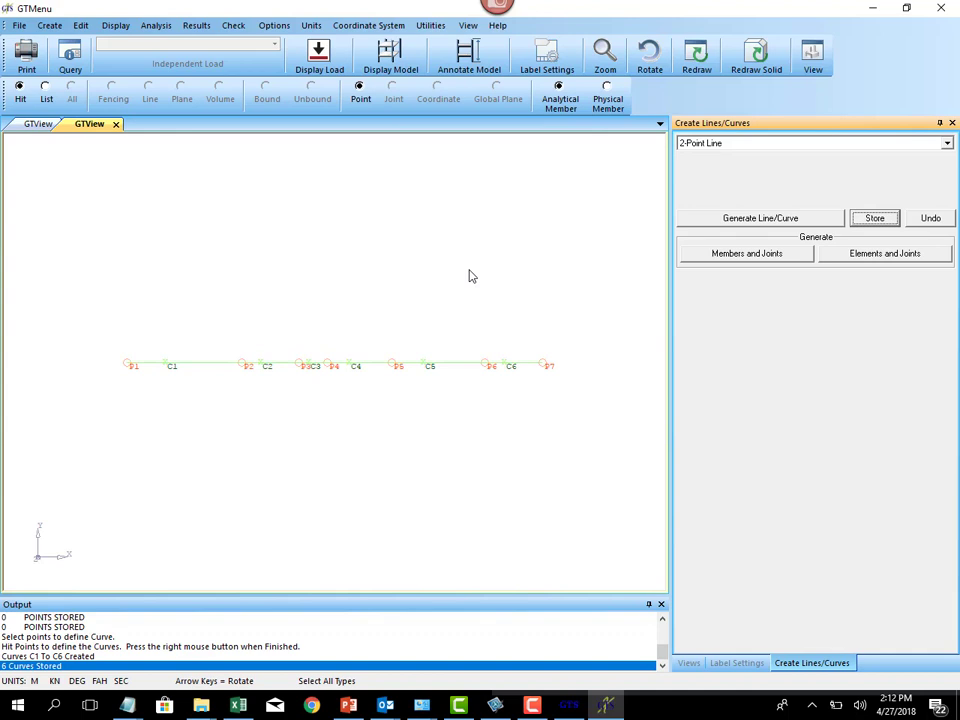
# Review the values of the existing STEEL group among the material property groups.
pyautogui.click(50, 25)
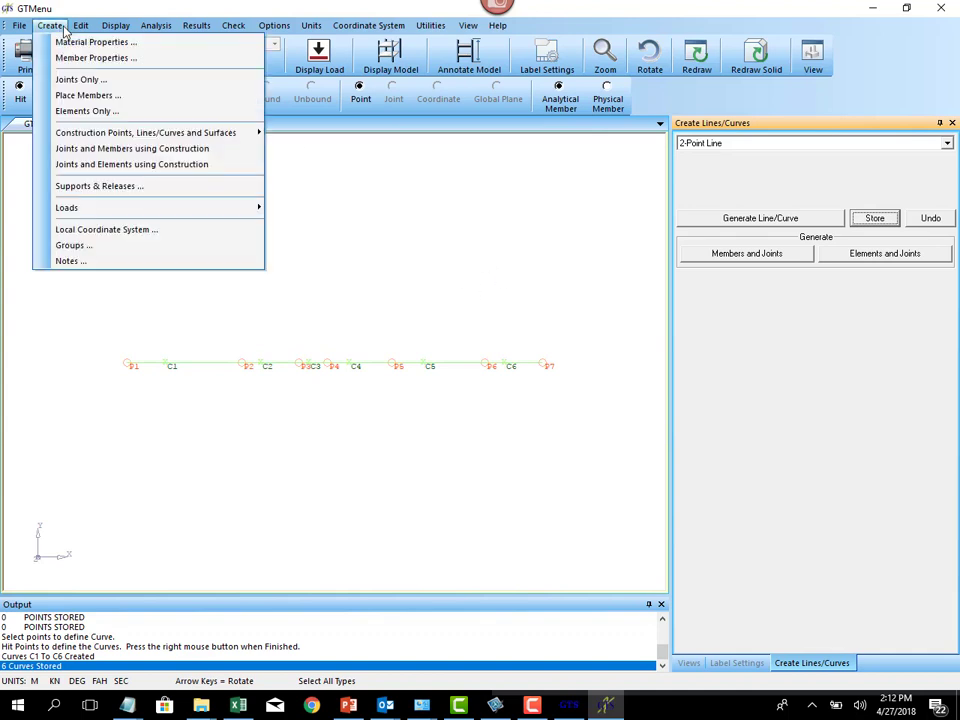
pyautogui.click(68, 43)
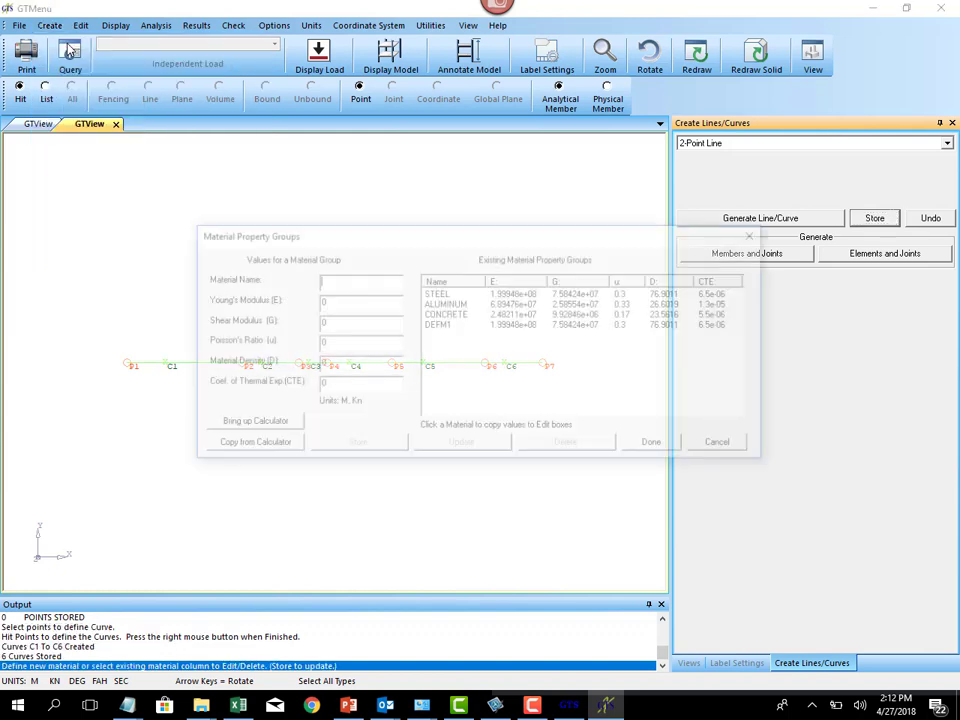
pyautogui.click(450, 292)
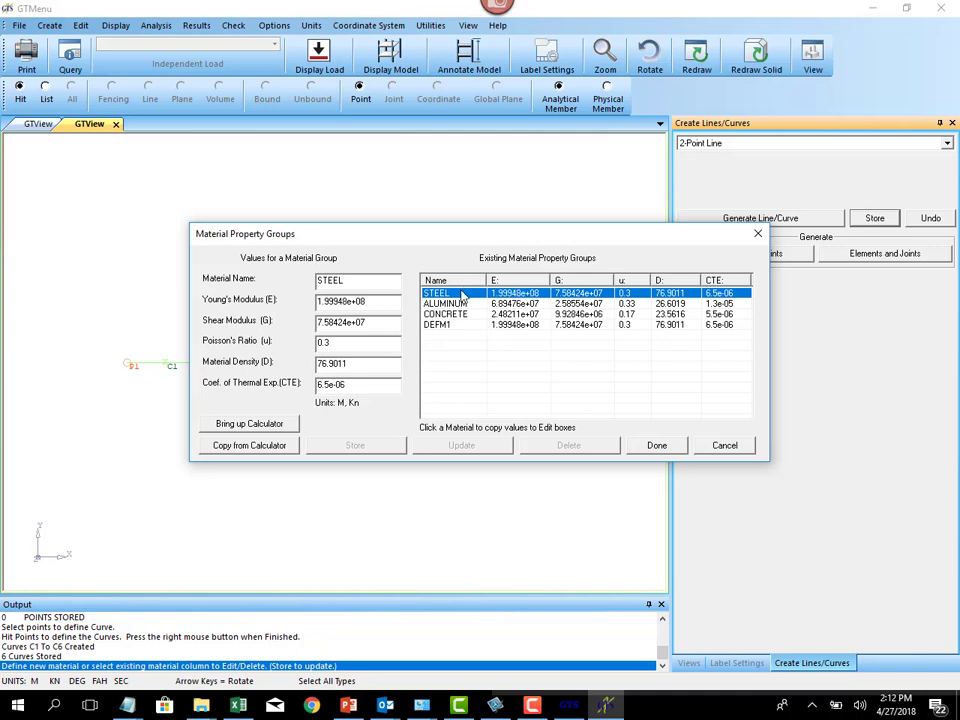
pyautogui.click(656, 445)
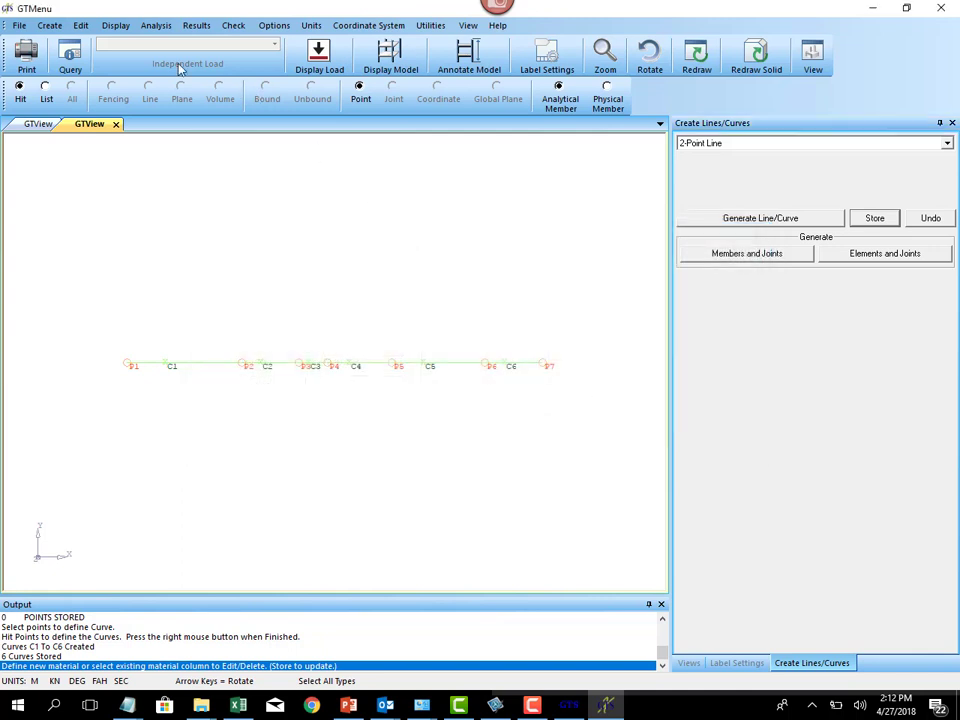
# Store a member property group for section W100x19.3 from the WAISC14M table of AISC 14th Edition Metric.
pyautogui.click(61, 30)
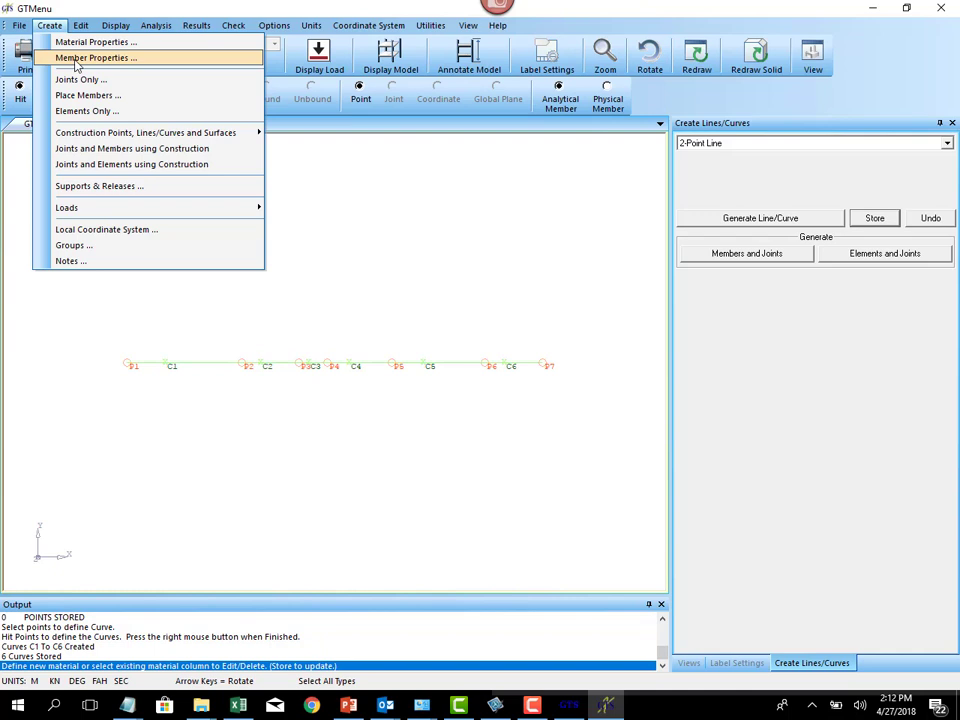
pyautogui.click(77, 62)
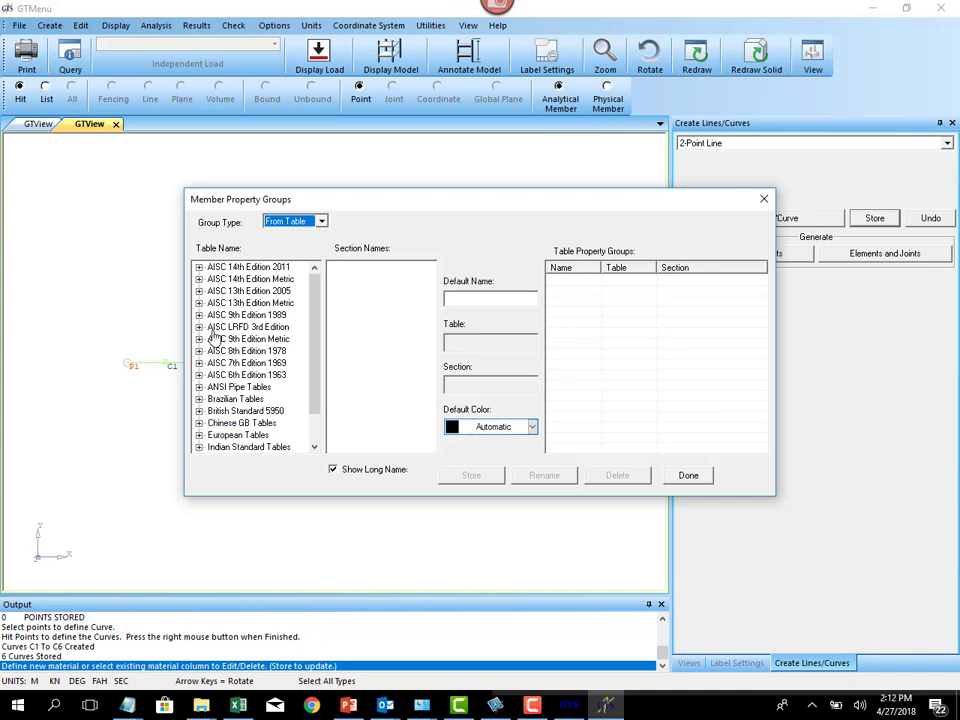
pyautogui.click(199, 280)
pyautogui.click(240, 279)
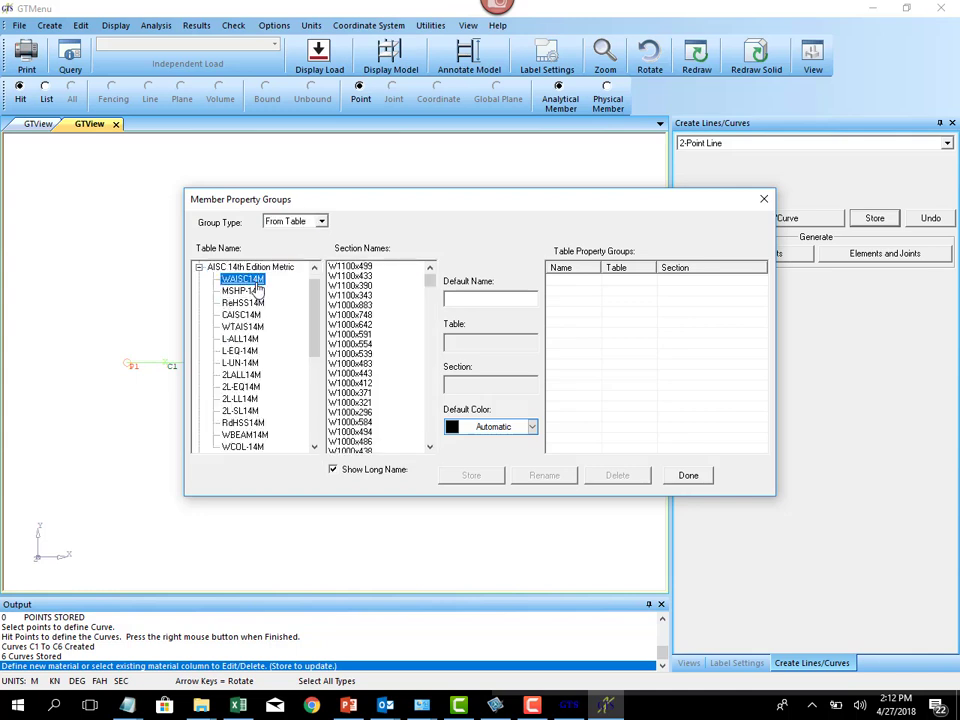
pyautogui.click(390, 325)
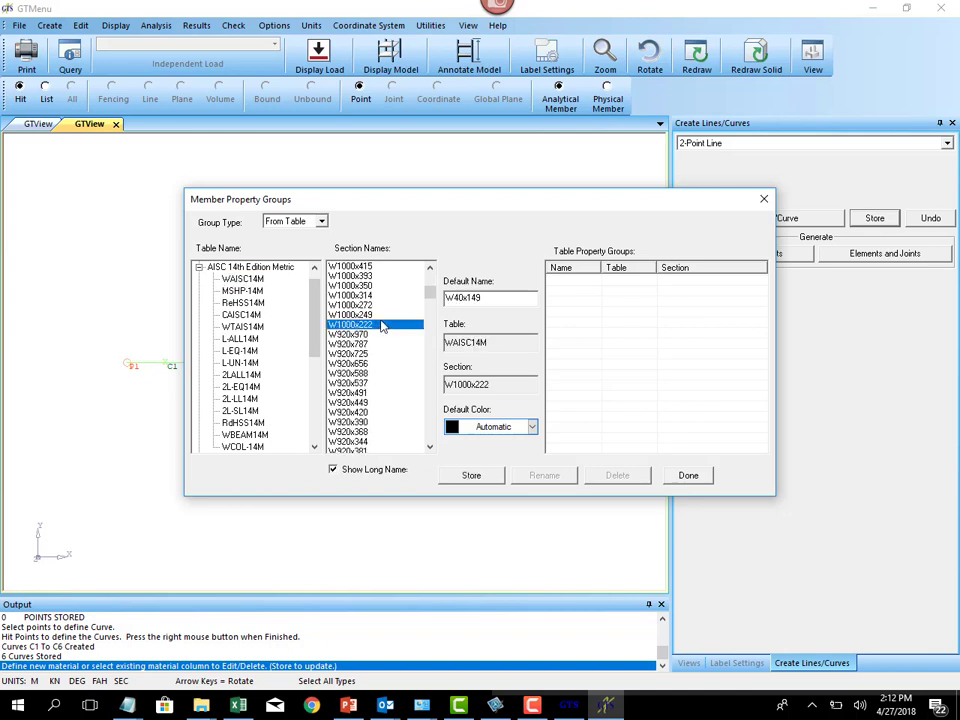
pyautogui.scroll(-10, 380, 330)
pyautogui.scroll(-20, 379, 333)
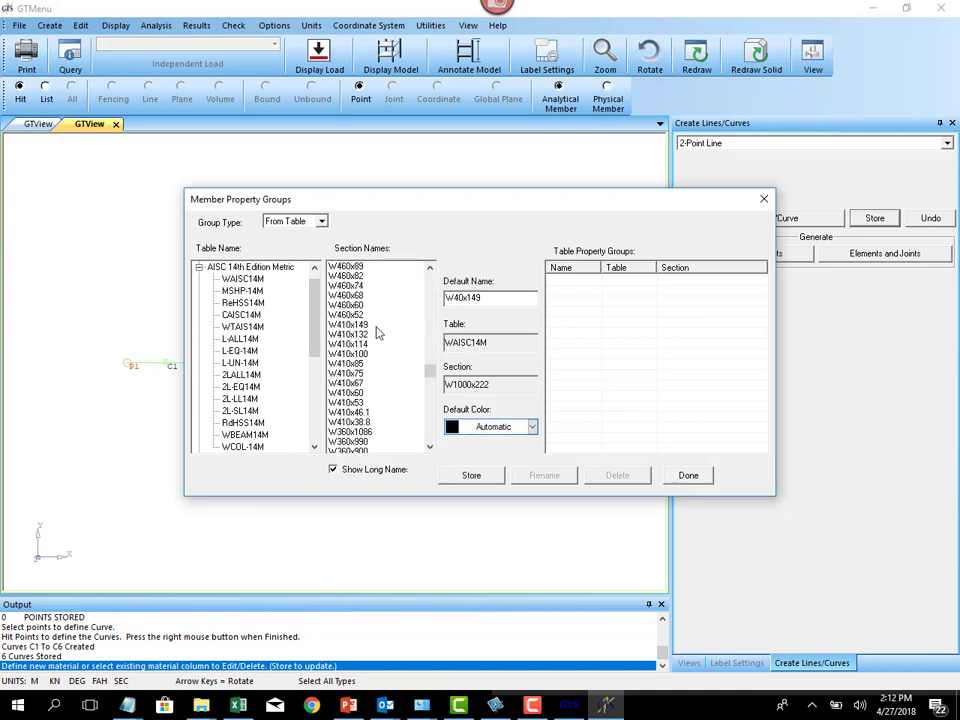
pyautogui.scroll(-1, 380, 340)
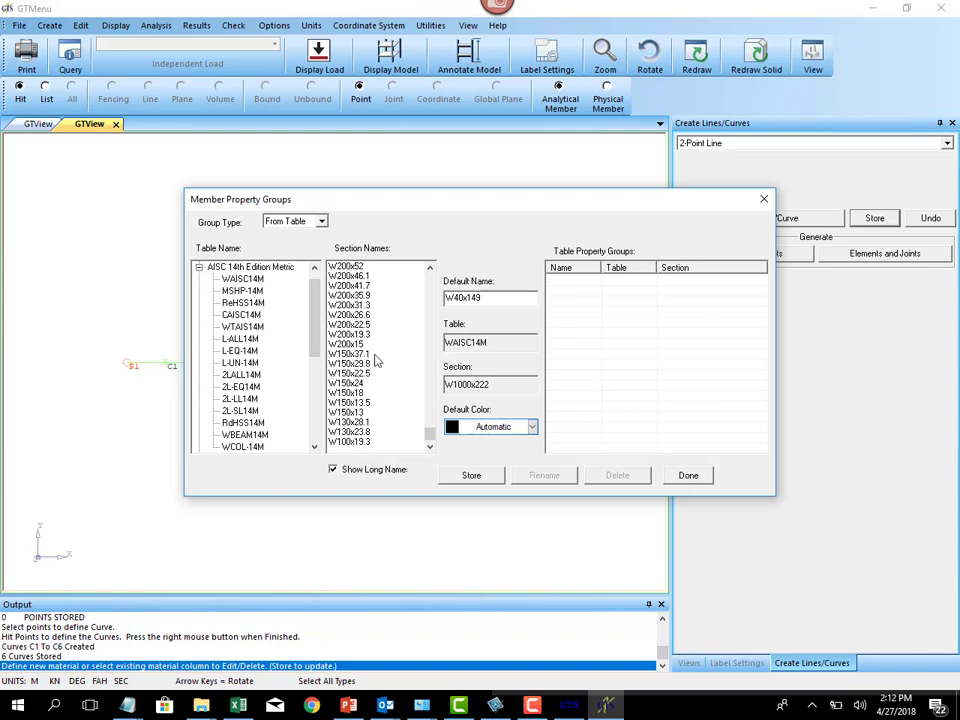
pyautogui.click(360, 442)
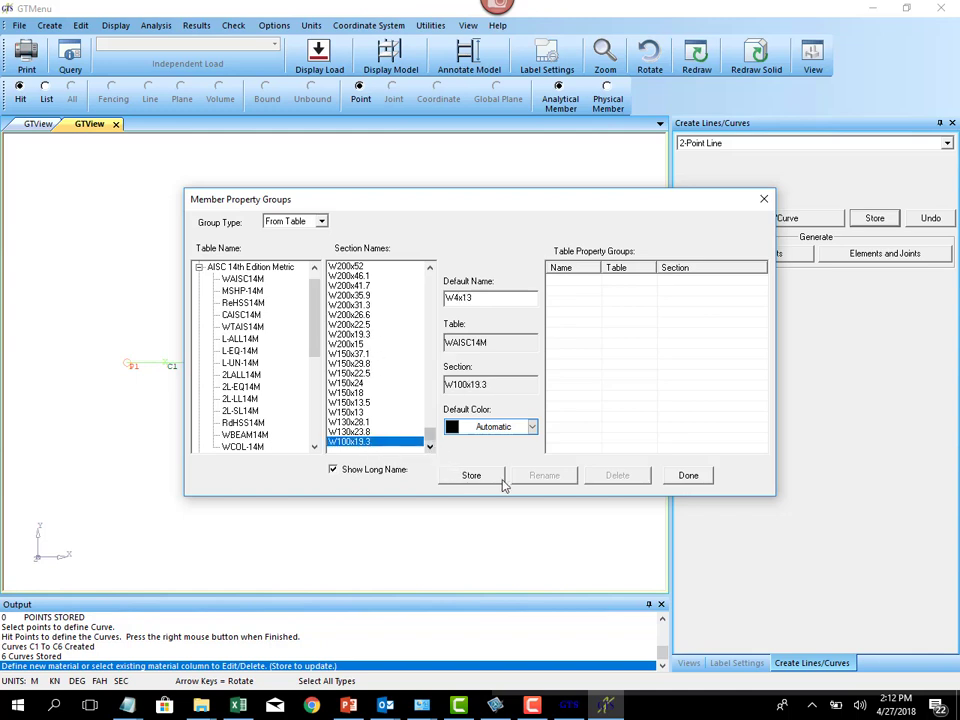
pyautogui.click(488, 477)
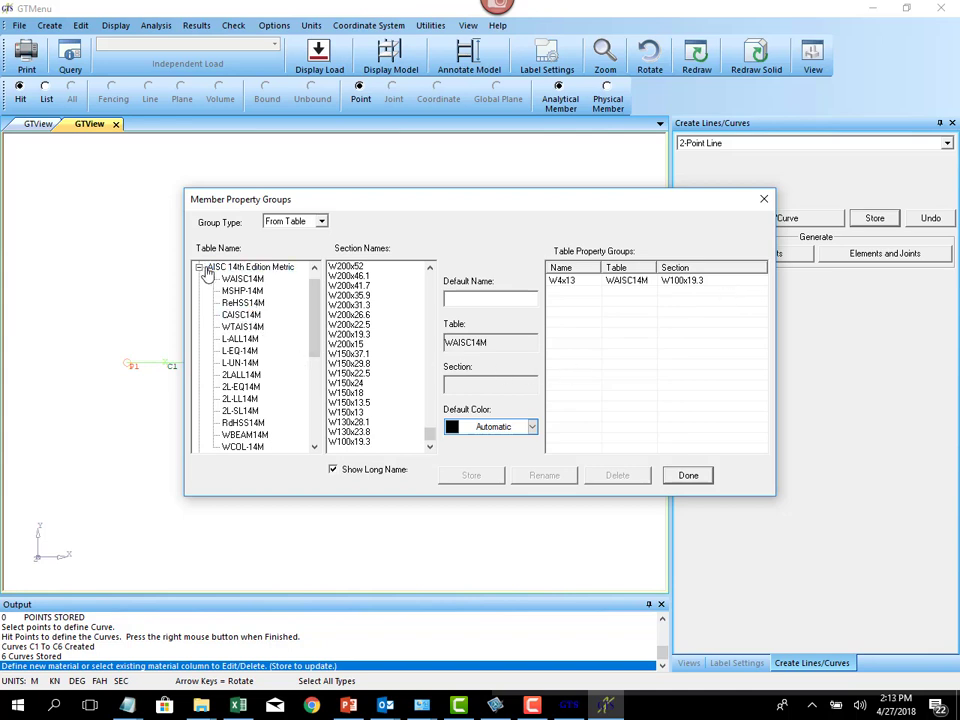
# Store a second member property group for channel section MC75x10.6 from the CAISC14M table.
pyautogui.click(245, 315)
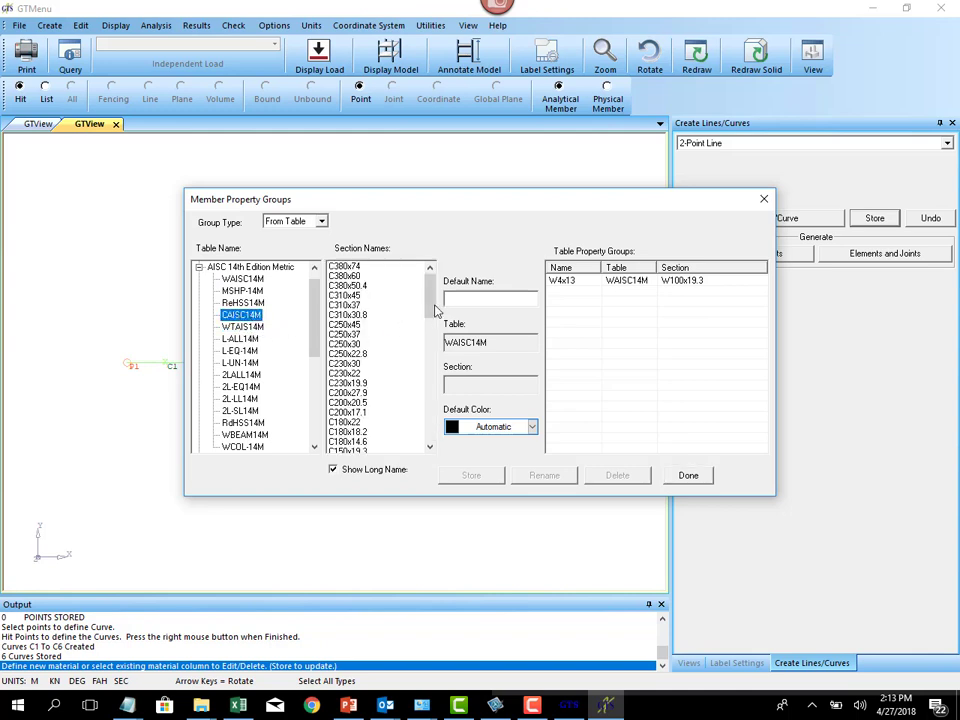
pyautogui.scroll(-15, 435, 310)
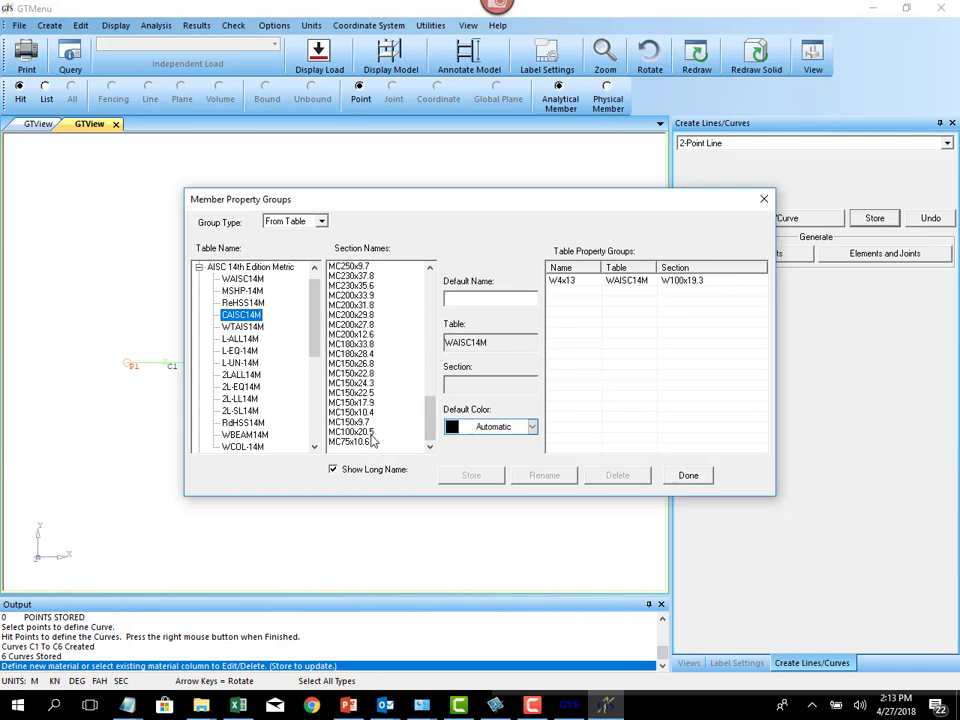
pyautogui.click(372, 441)
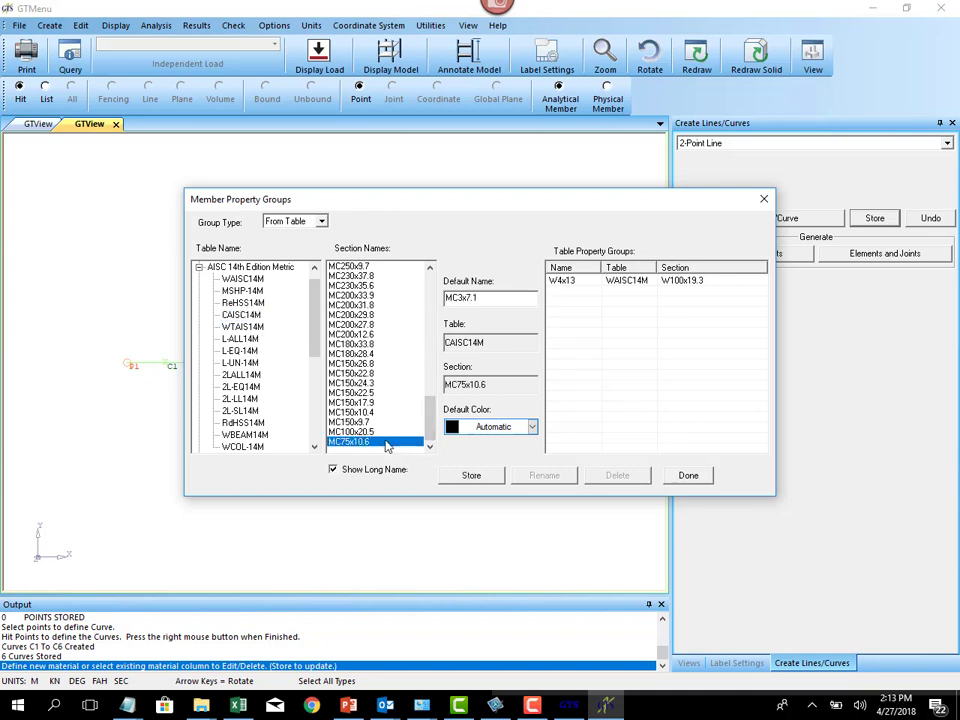
pyautogui.click(476, 477)
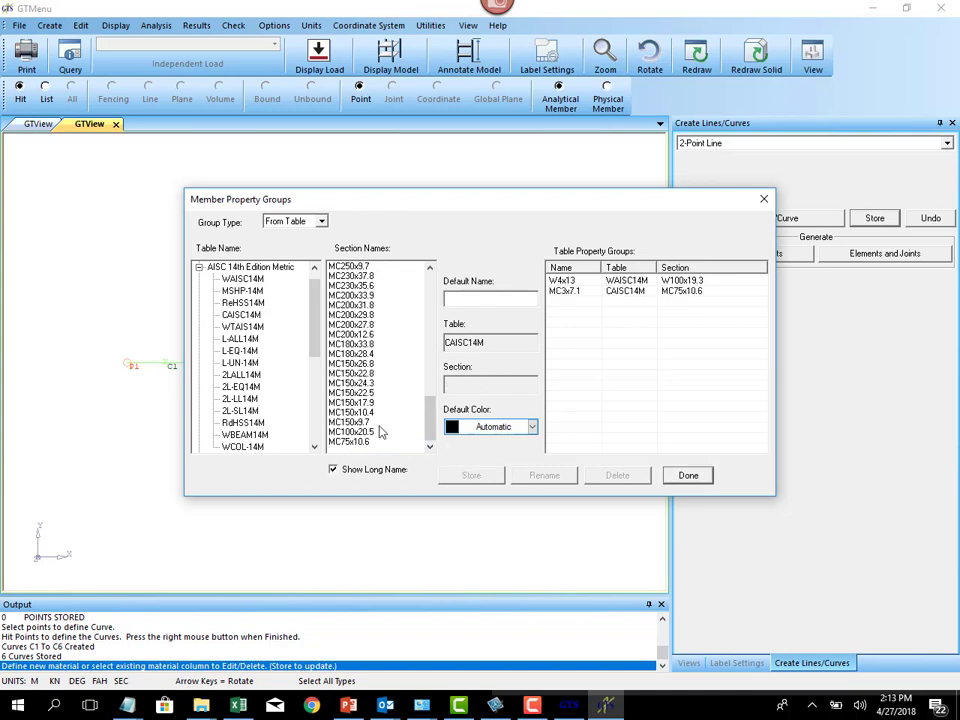
# Store a member property group for bar section BRSQ1/4 from the AISC 7th Edition 1969 BARS table and finish the property groups.
pyautogui.click(199, 267)
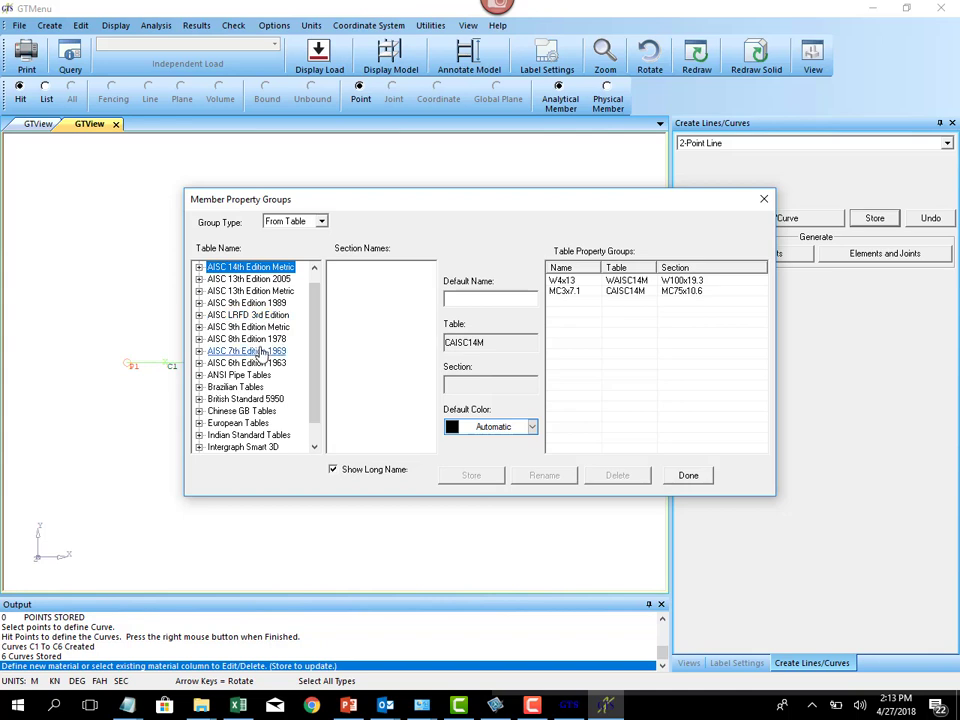
pyautogui.click(258, 351)
pyautogui.click(200, 352)
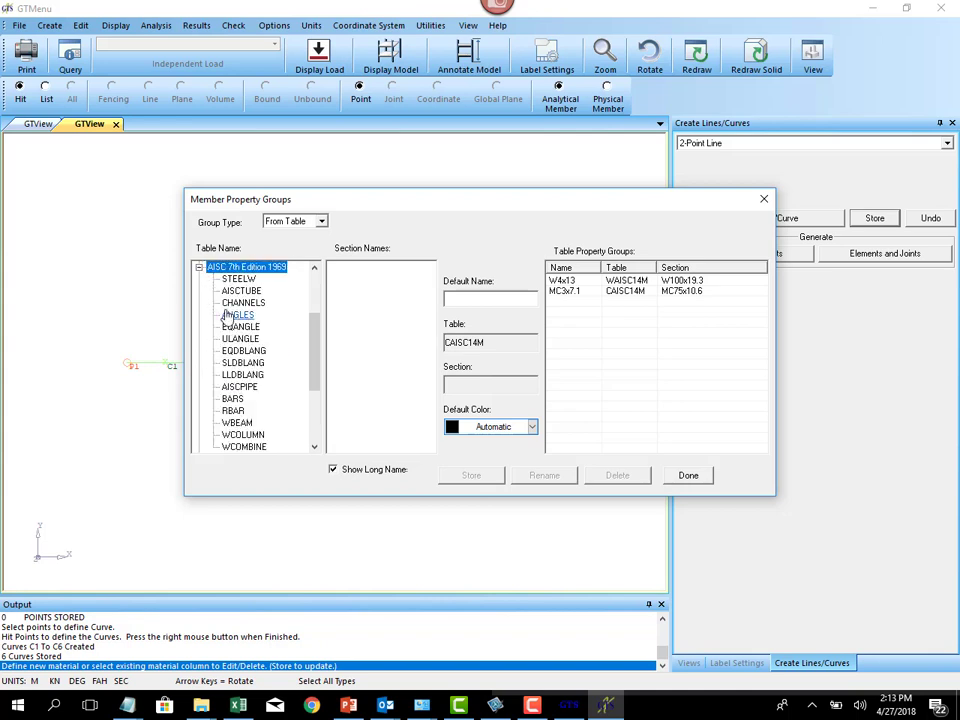
pyautogui.click(236, 401)
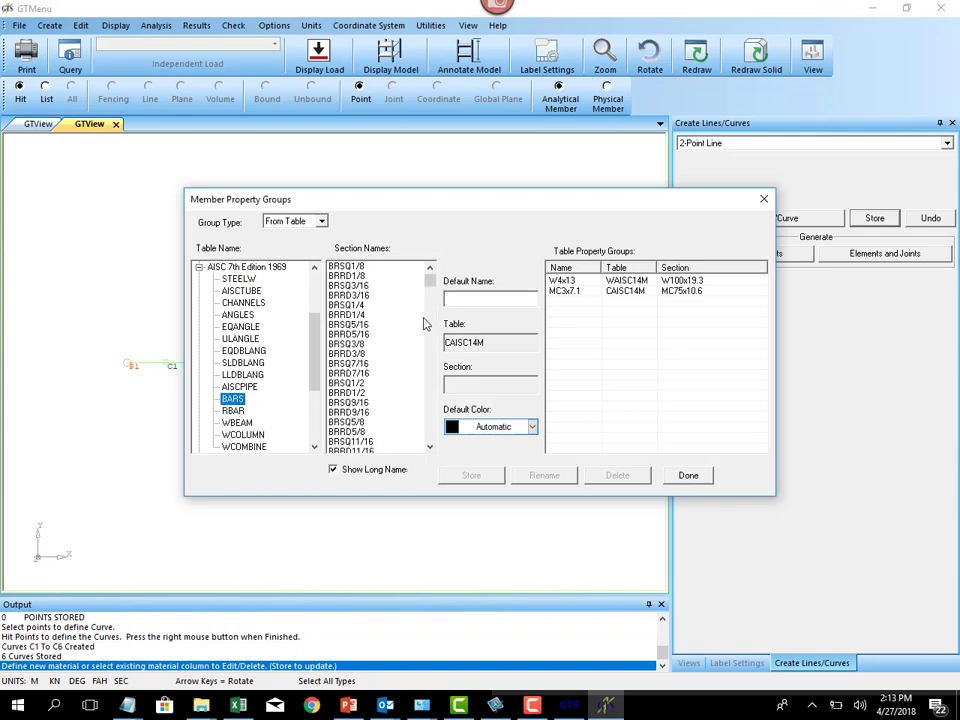
pyautogui.click(366, 296)
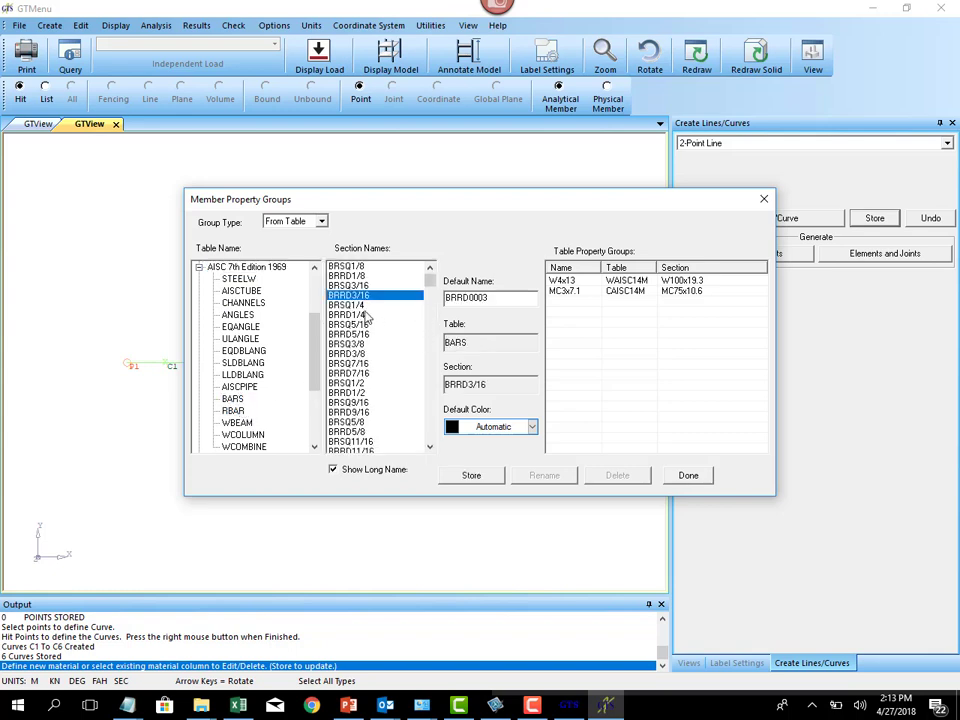
pyautogui.click(365, 309)
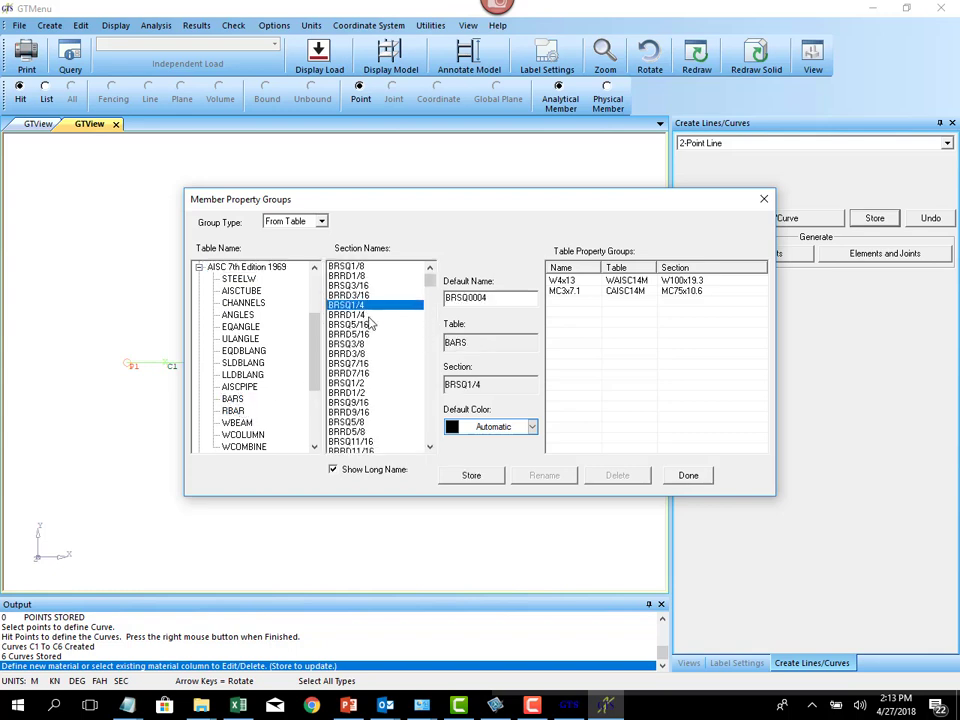
pyautogui.click(490, 475)
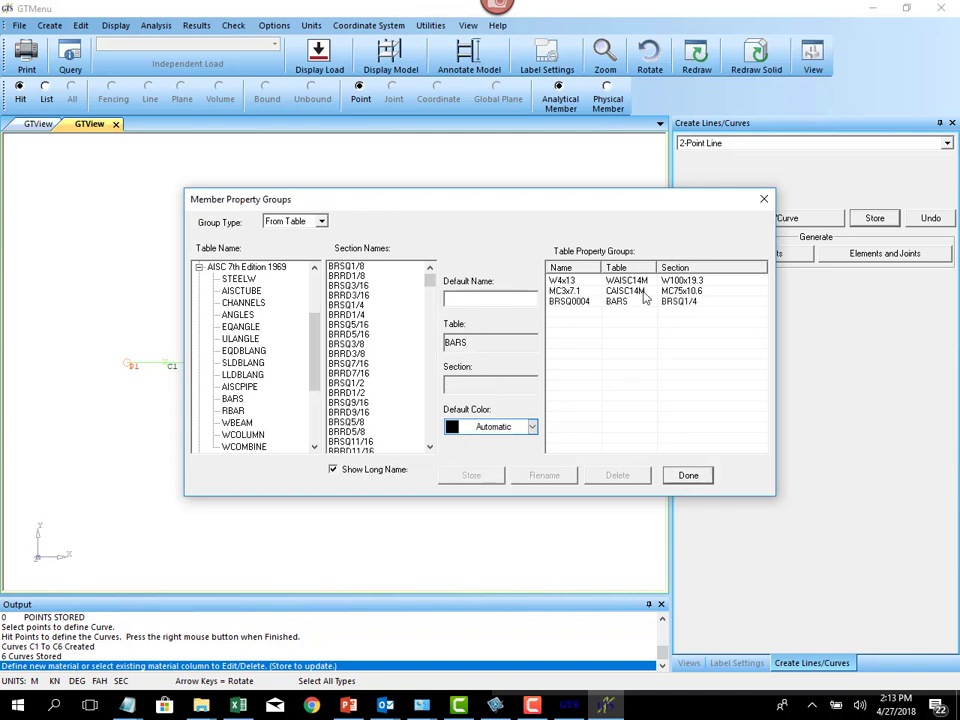
pyautogui.click(705, 475)
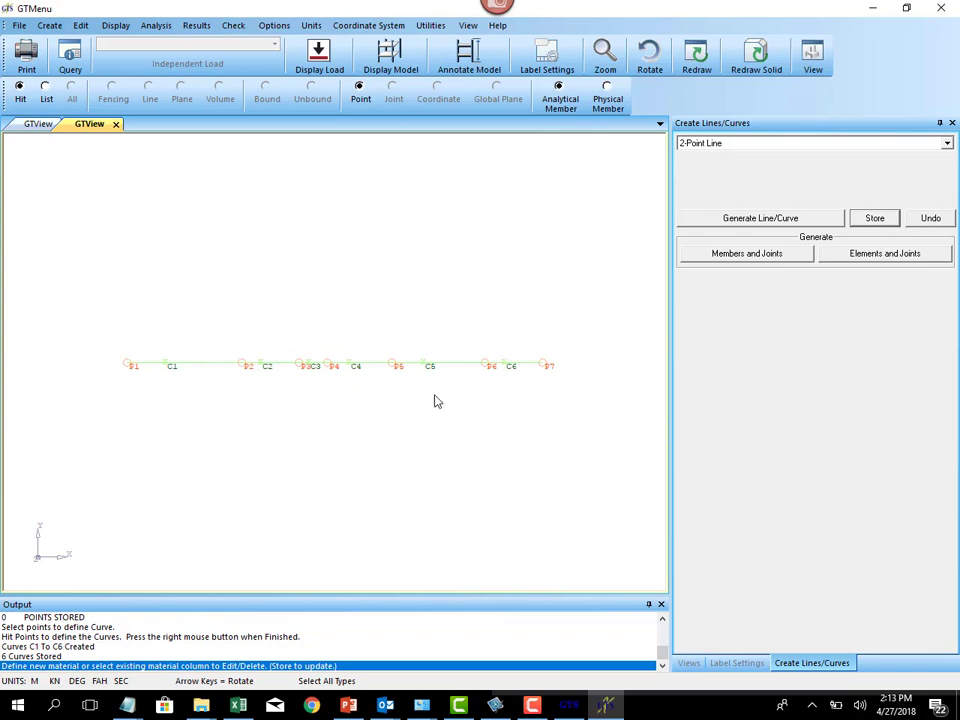
# Start creating joints and members using construction, with material STEEL and section W100x19.3.
pyautogui.click(50, 27)
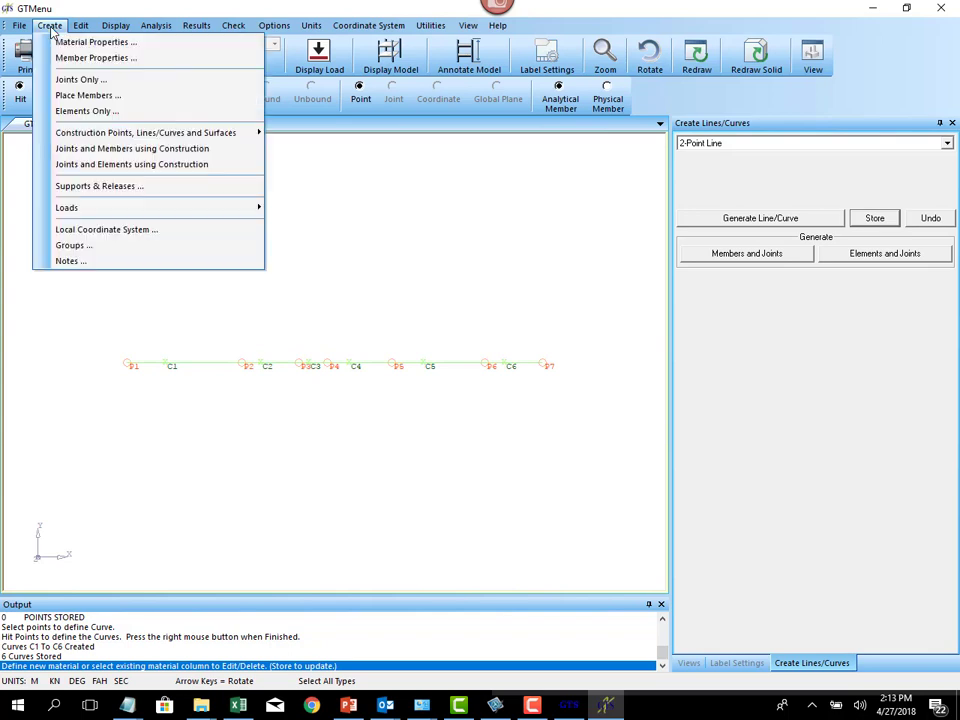
pyautogui.click(117, 153)
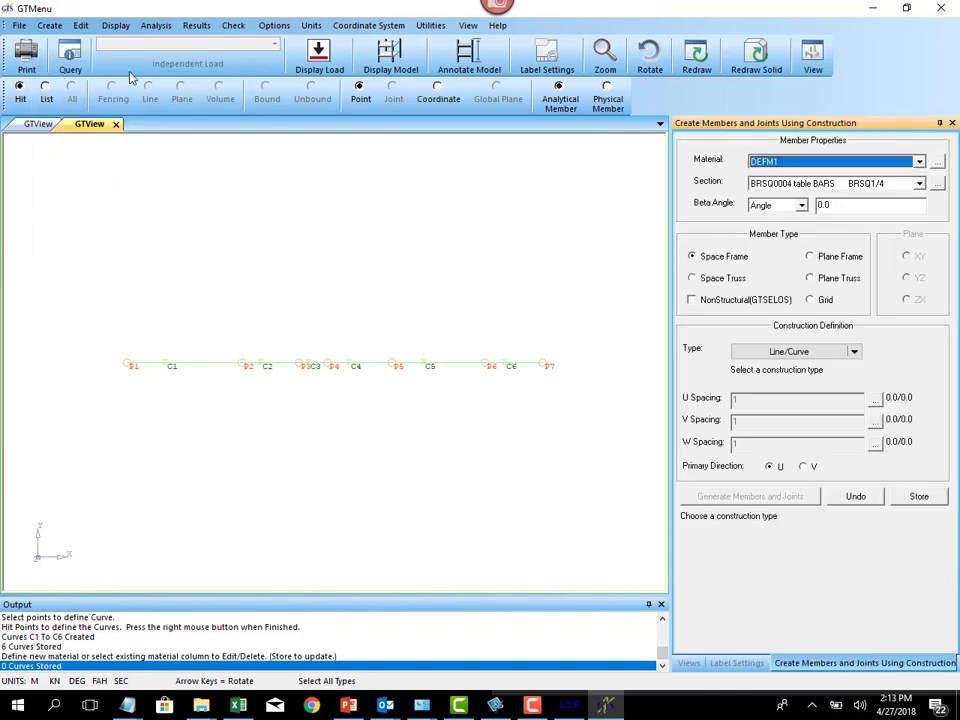
pyautogui.click(919, 161)
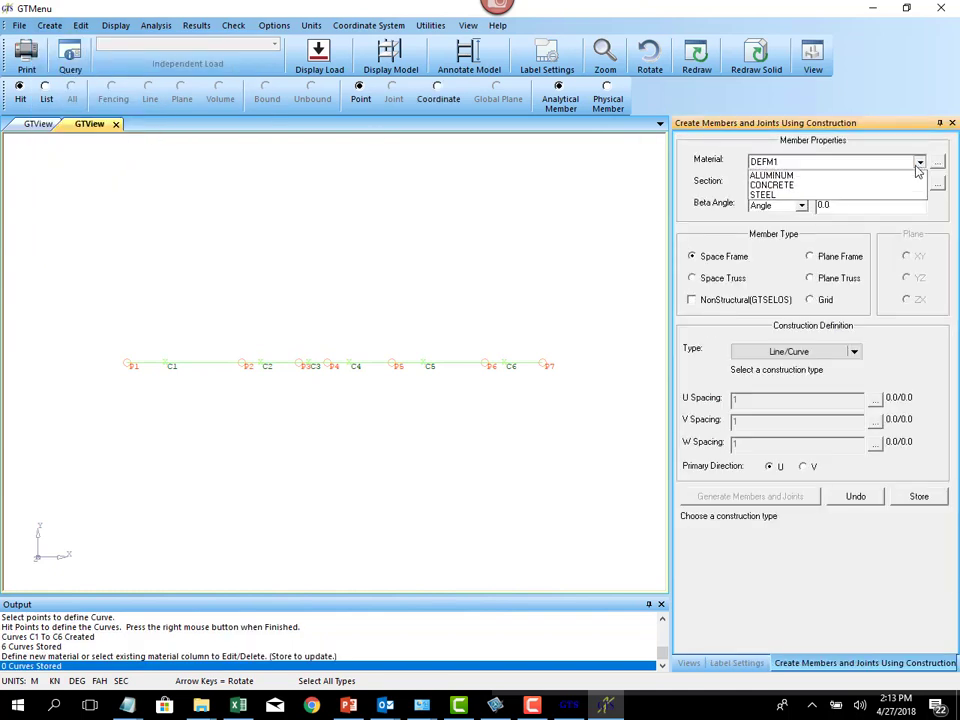
pyautogui.click(843, 206)
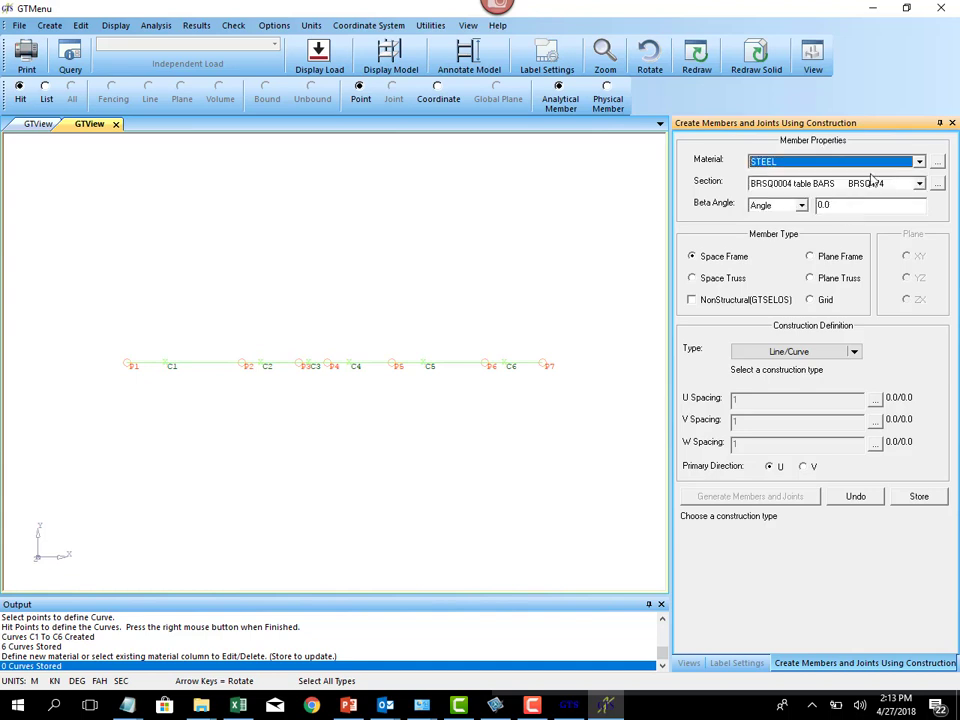
pyautogui.click(919, 183)
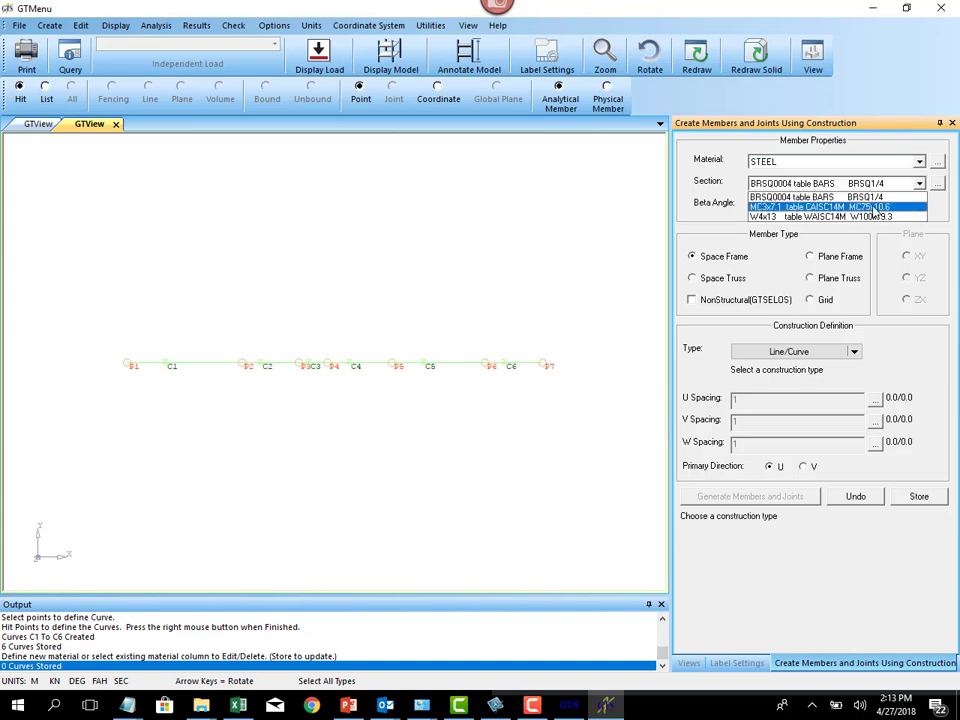
pyautogui.click(863, 216)
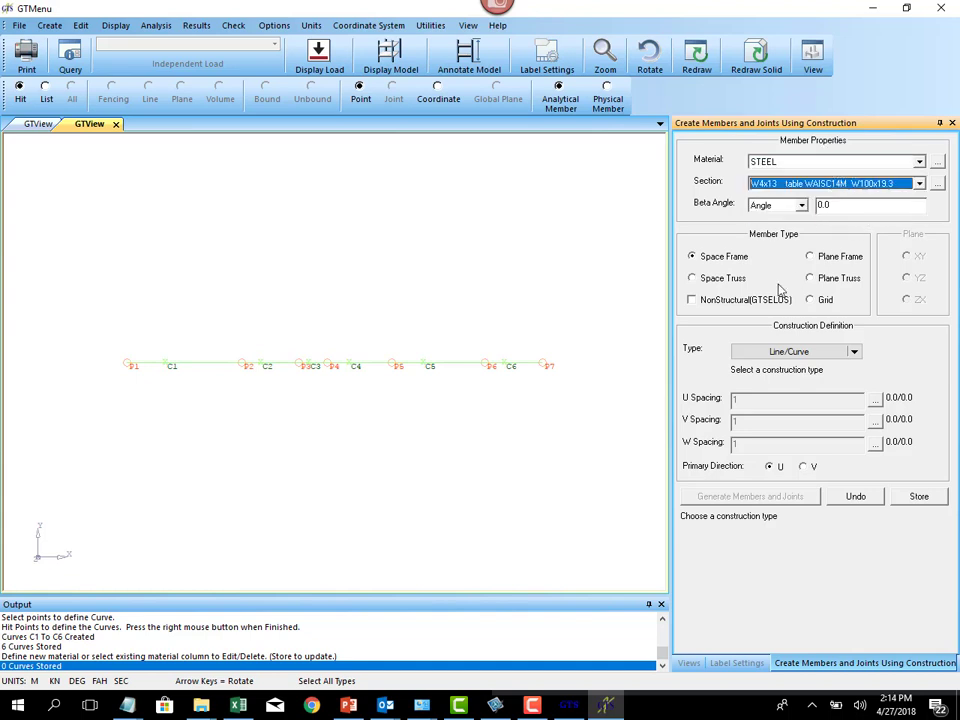
# Generate members and joints on construction lines C1, C2 and C3, one line at a time.
pyautogui.click(795, 358)
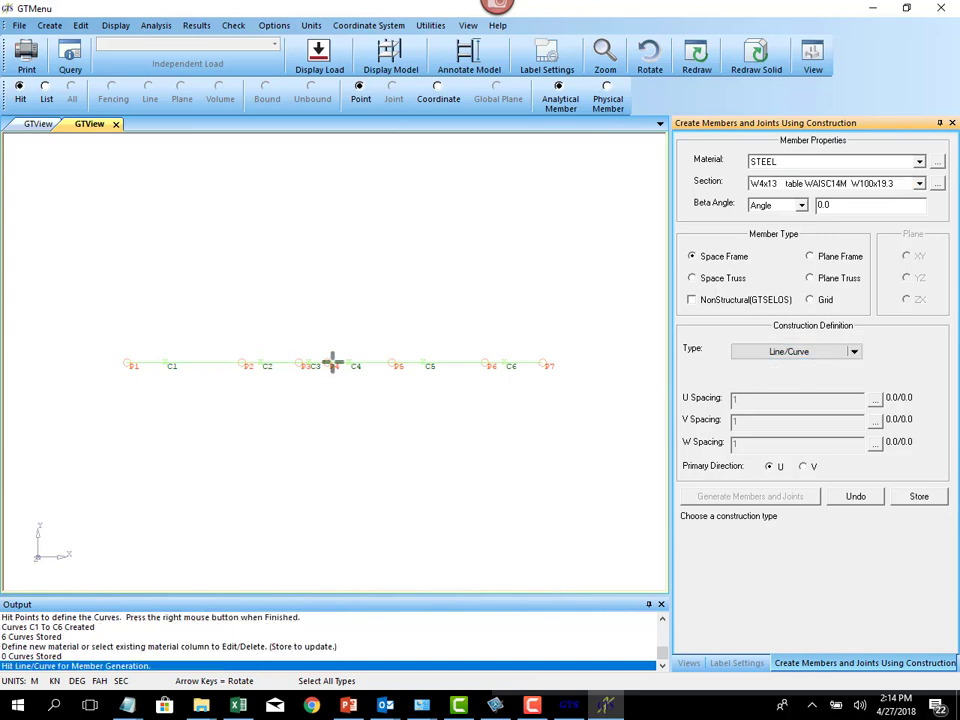
pyautogui.click(166, 363)
pyautogui.click(750, 497)
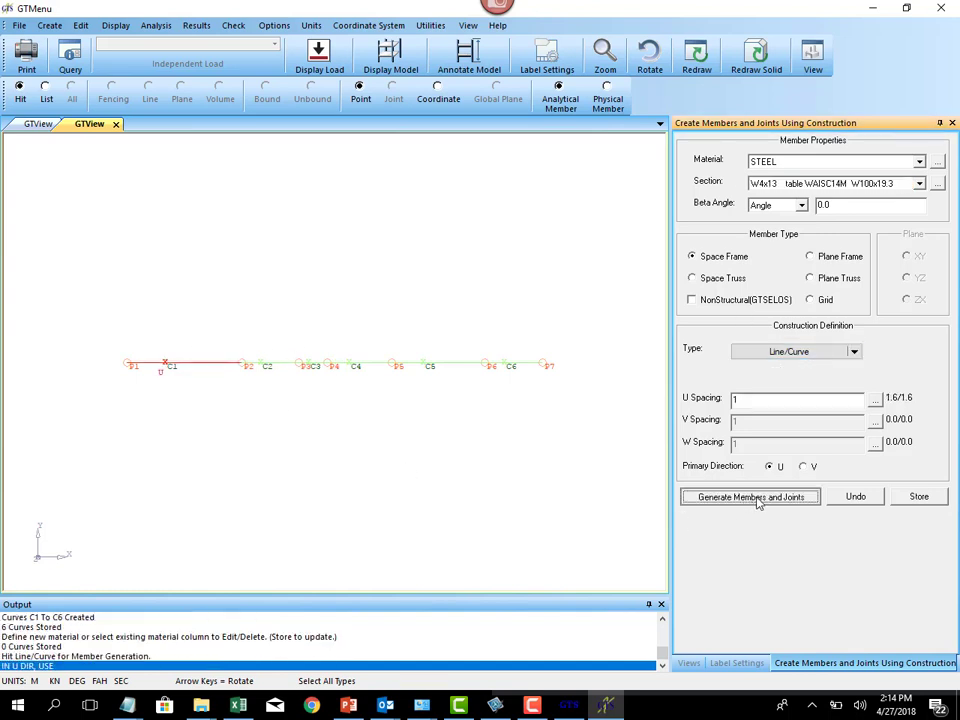
pyautogui.click(745, 351)
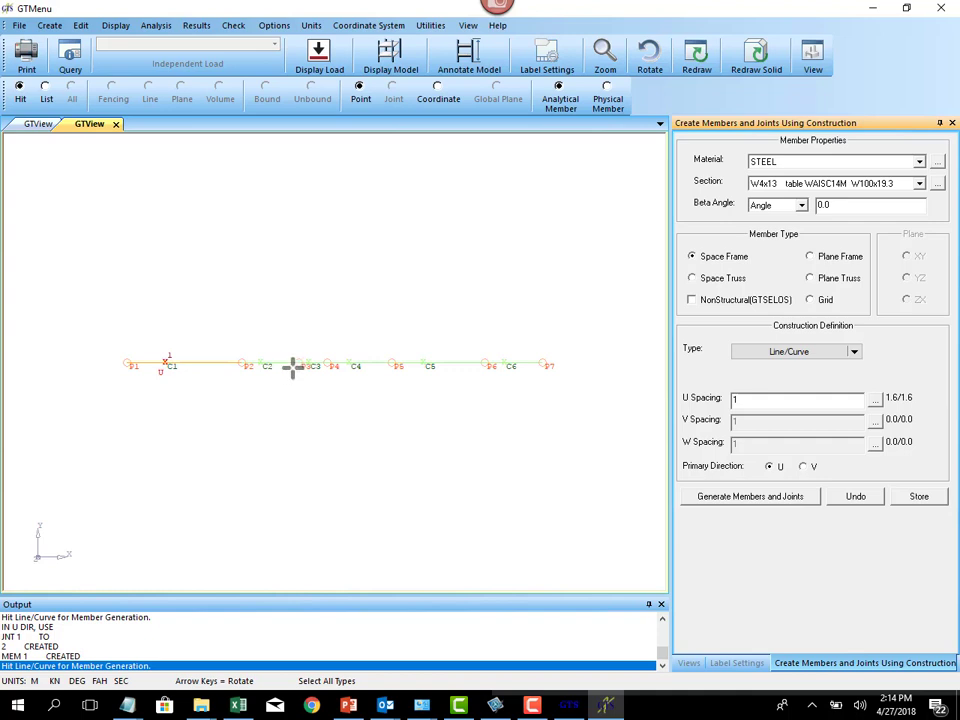
pyautogui.click(278, 366)
pyautogui.click(737, 498)
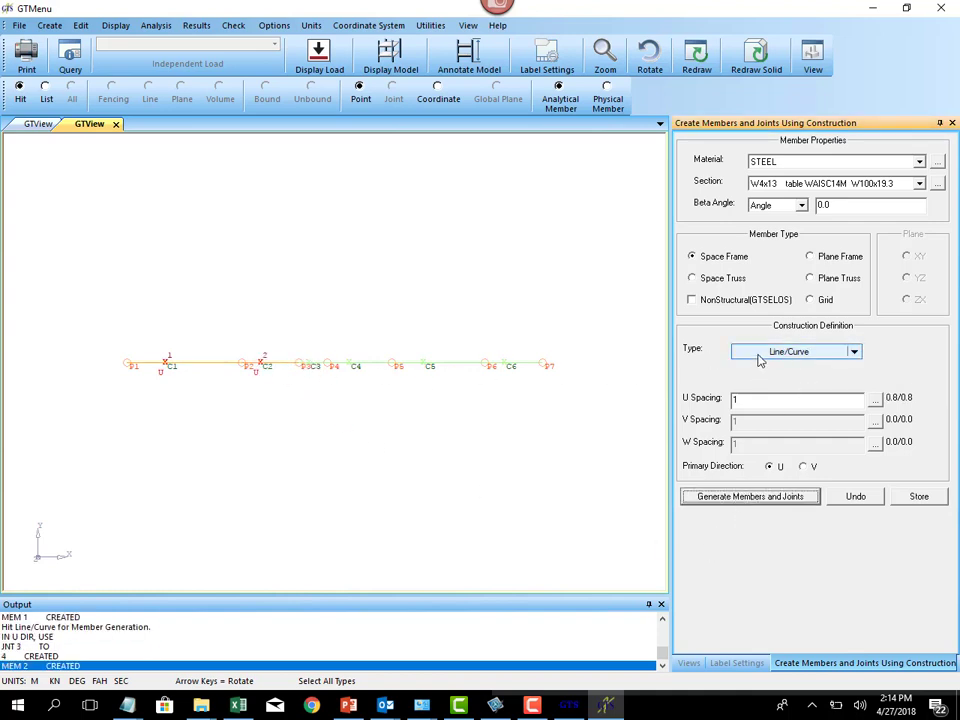
pyautogui.click(310, 364)
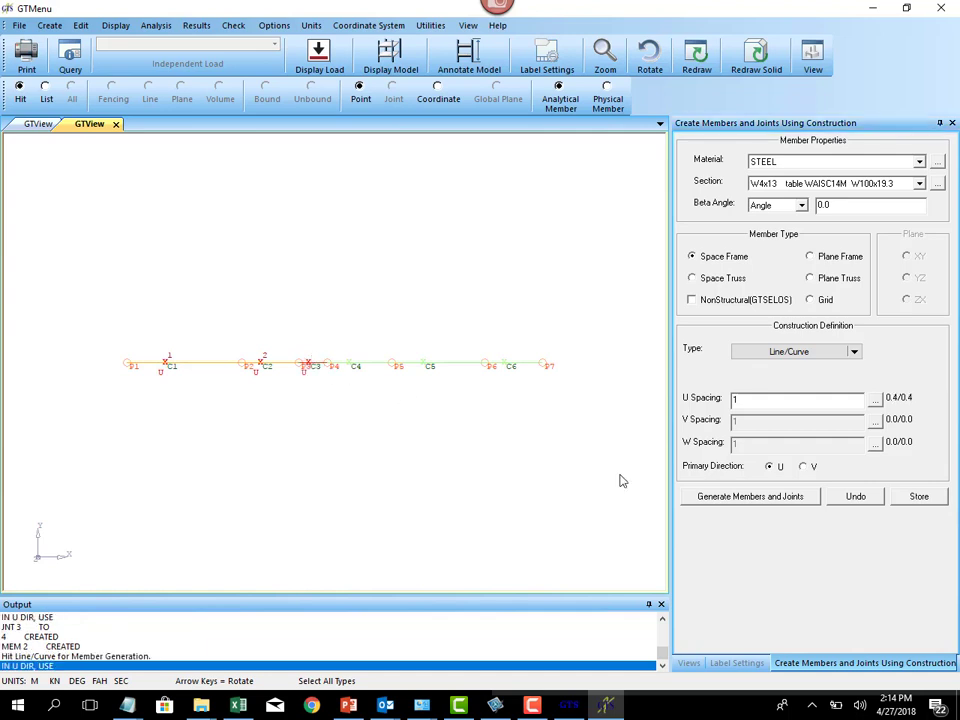
pyautogui.click(737, 497)
# Generate members and joints on the remaining construction lines C4, C5 and C6.
pyautogui.click(795, 352)
pyautogui.click(347, 365)
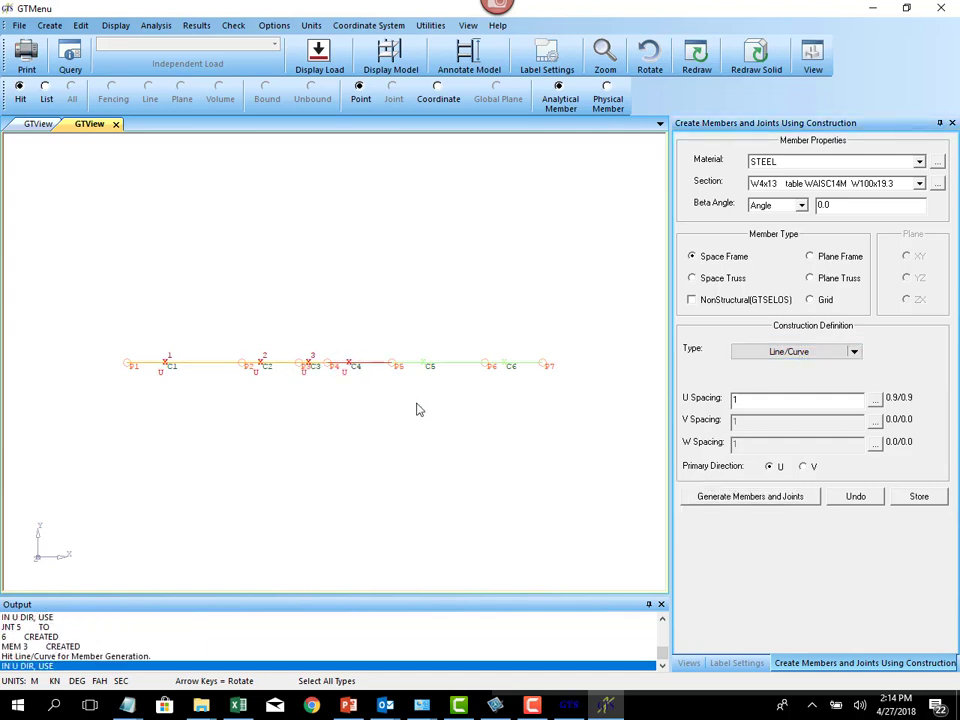
pyautogui.click(737, 497)
pyautogui.click(740, 353)
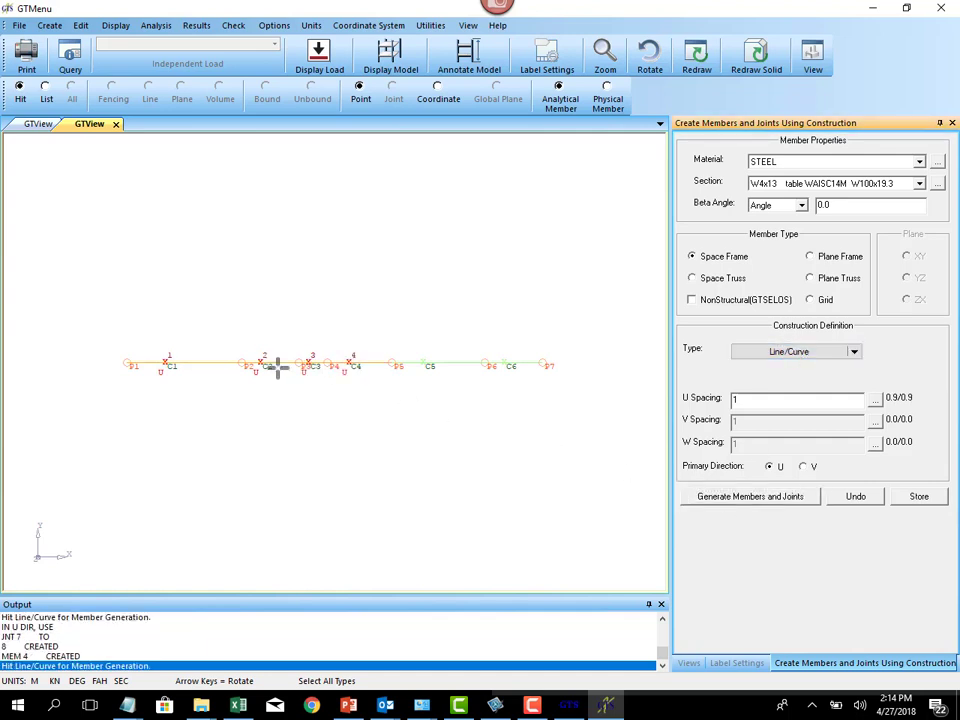
pyautogui.click(427, 364)
pyautogui.click(745, 497)
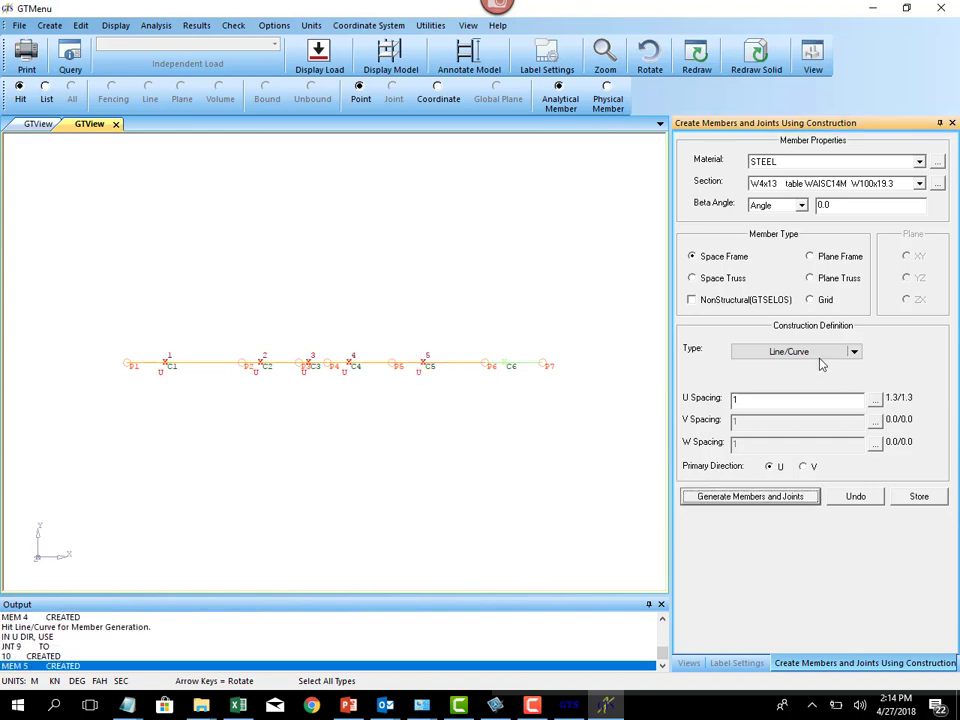
pyautogui.click(762, 352)
pyautogui.click(510, 364)
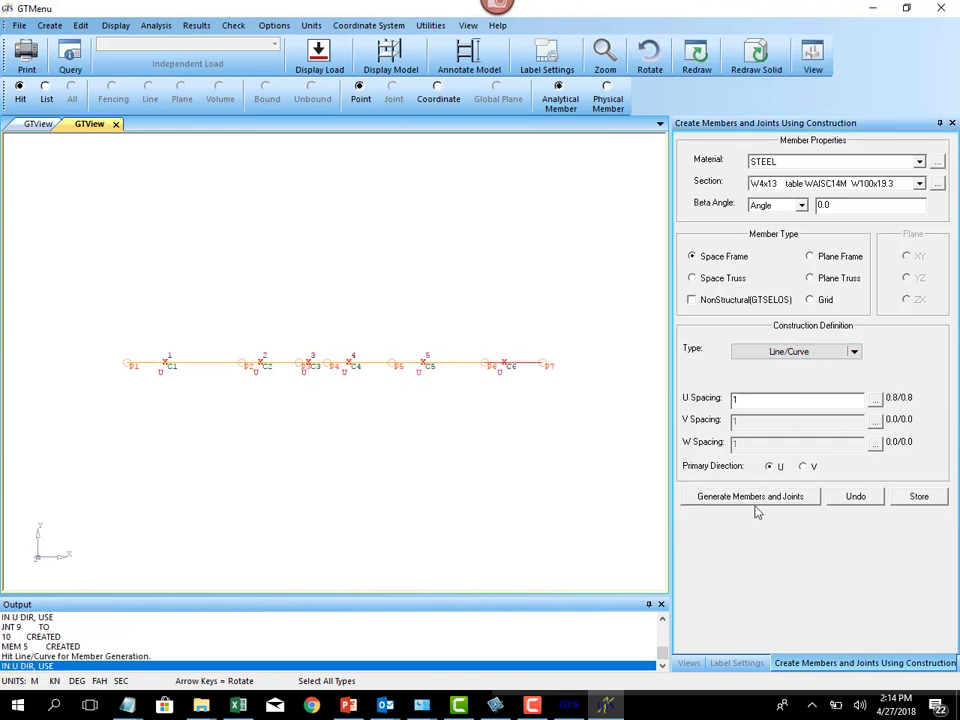
pyautogui.click(754, 497)
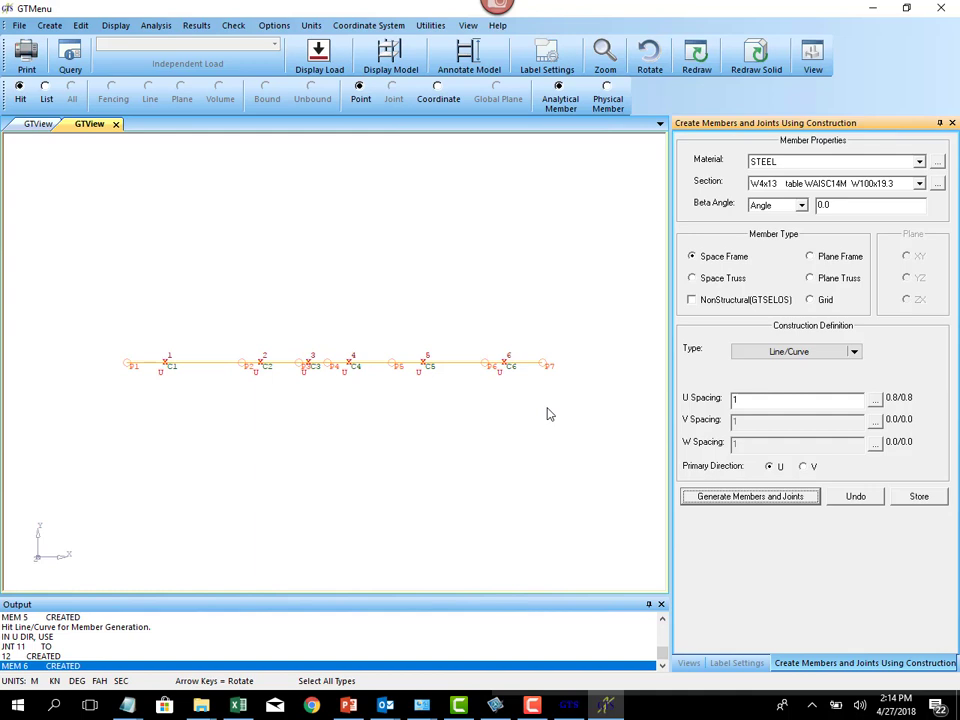